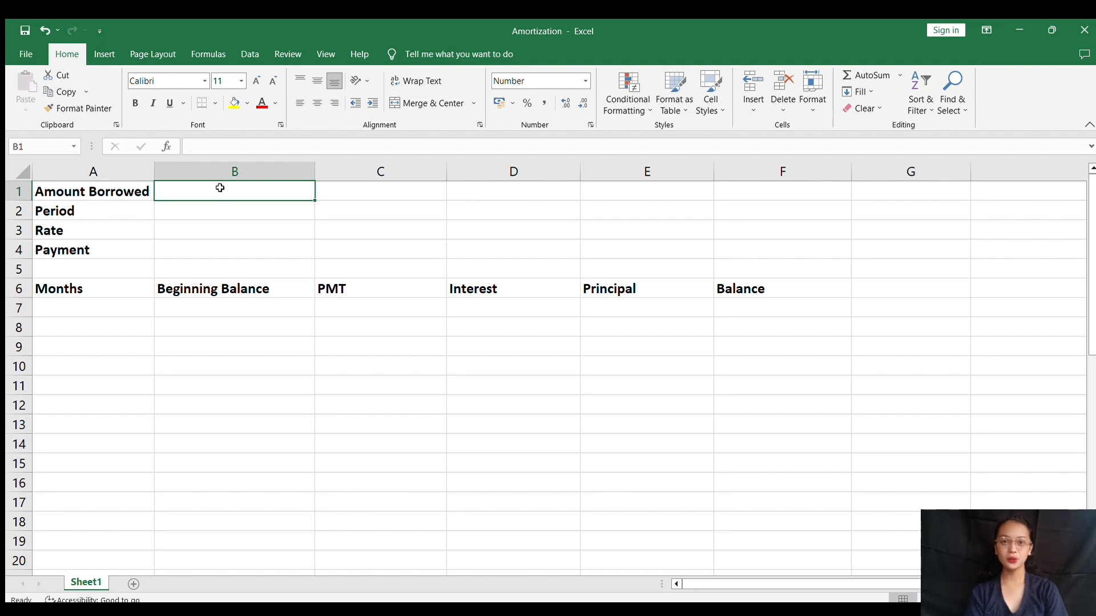
# Enter =75000 as the amount borrowed in B1 and =3*4 as the period in B2
pyautogui.write('=')
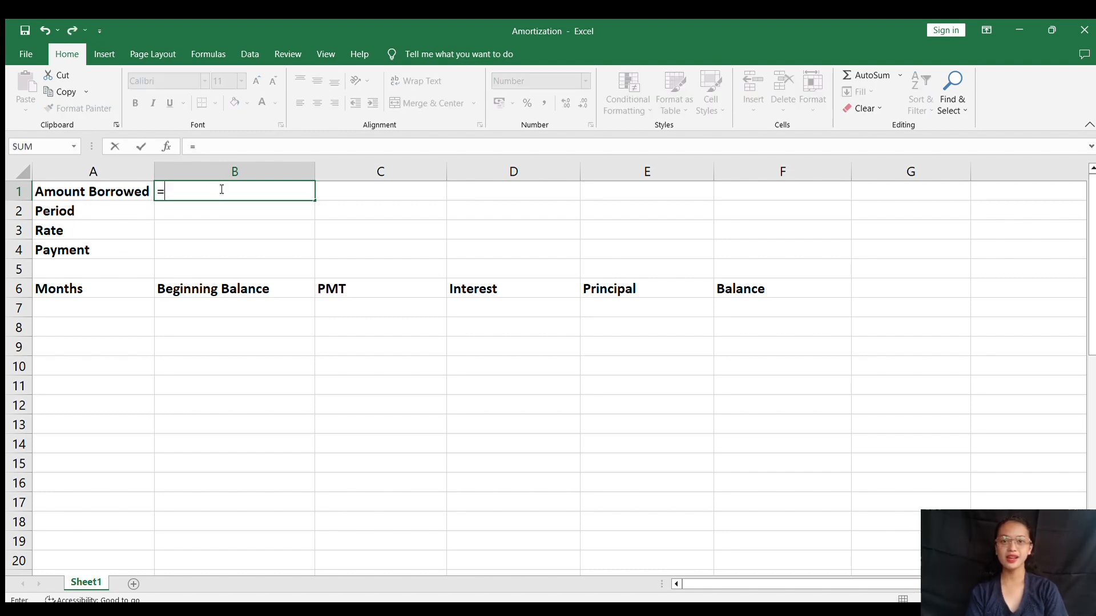
pyautogui.write('75000')
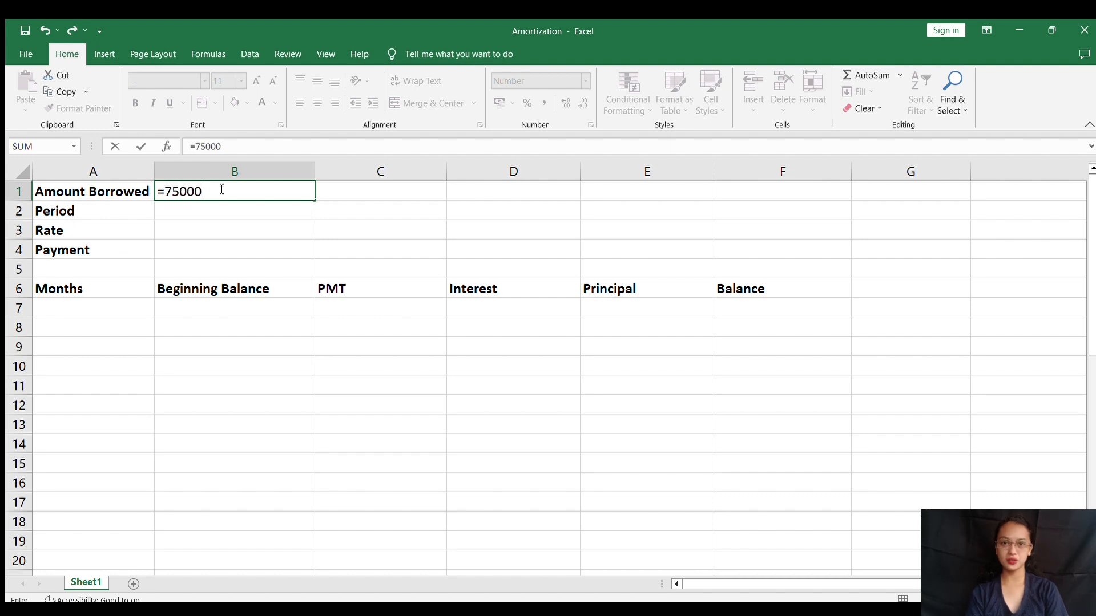
pyautogui.press('Return')
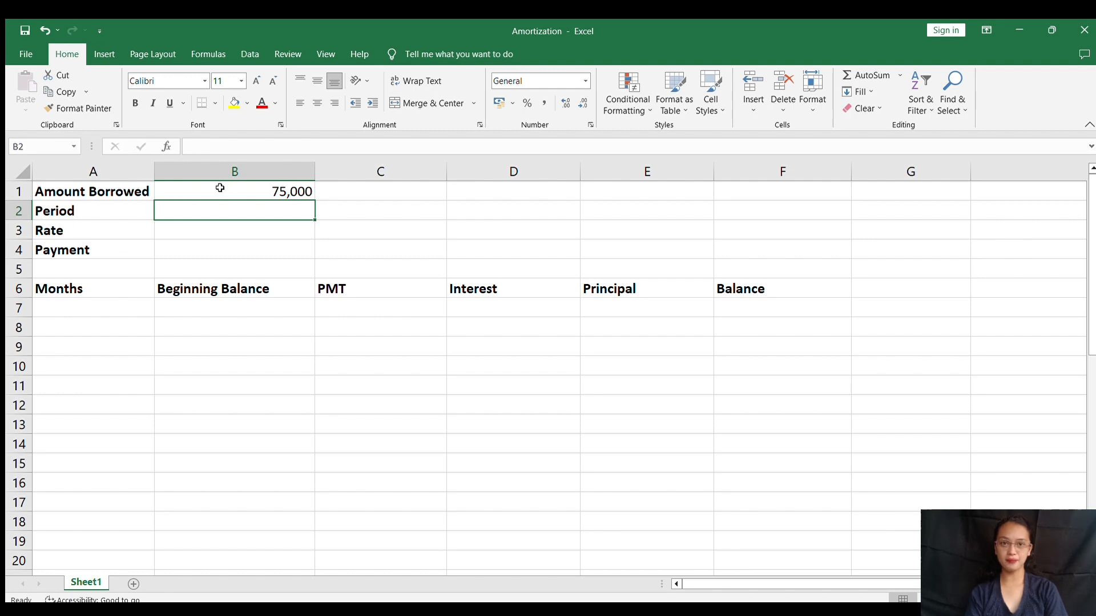
pyautogui.write('=')
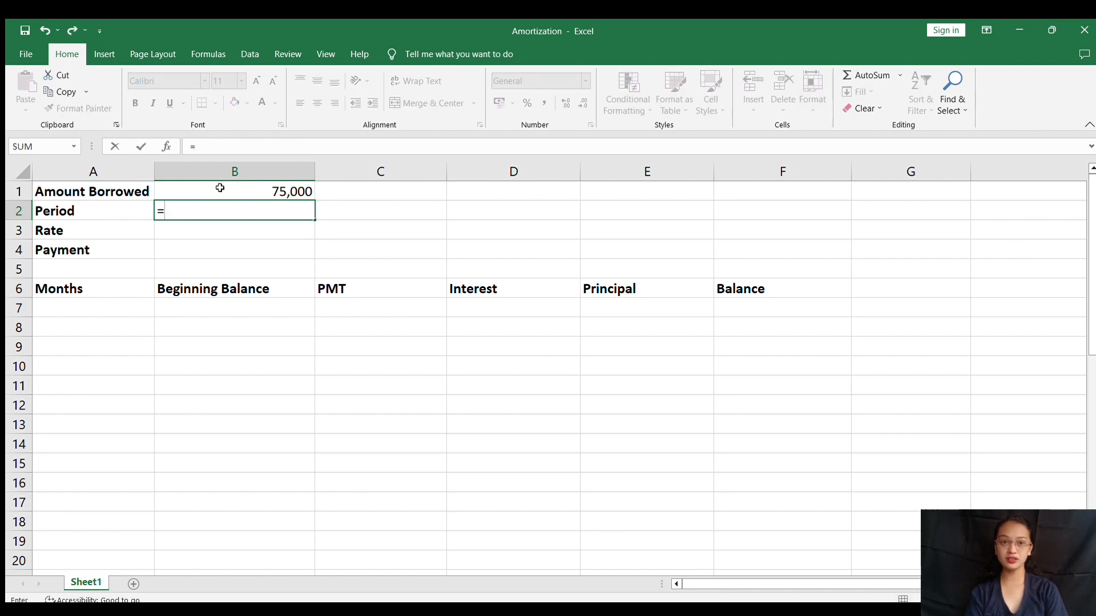
pyautogui.write('3*')
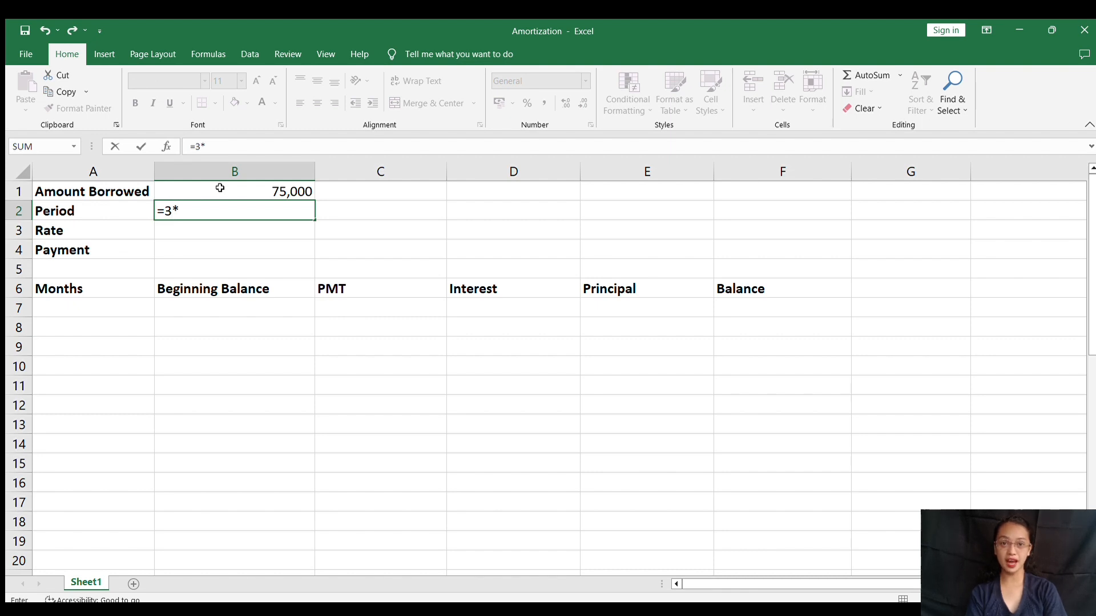
pyautogui.write('4')
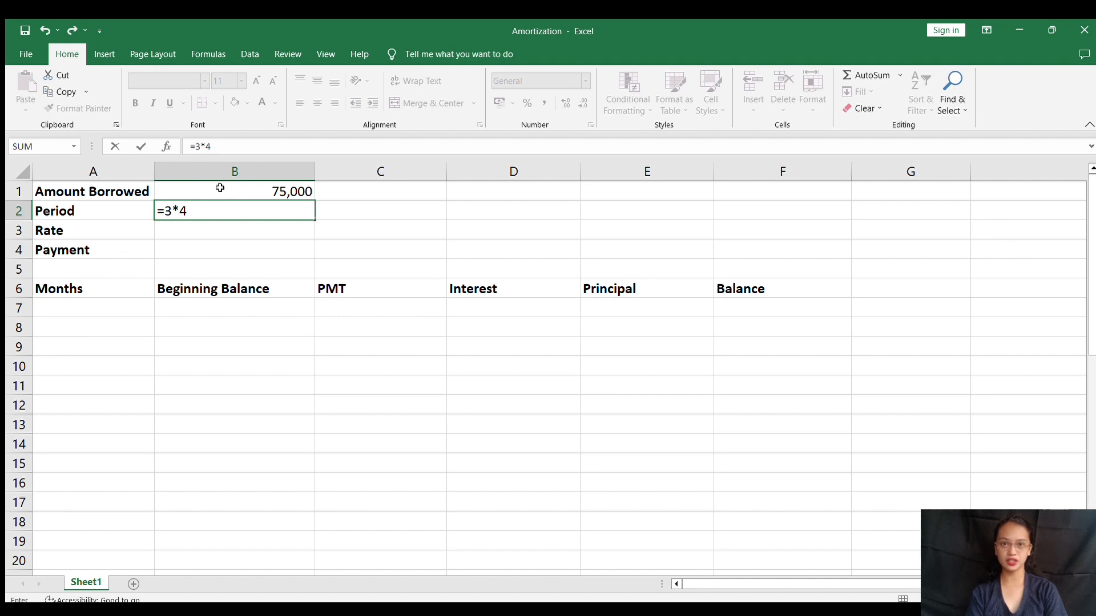
pyautogui.press('Return')
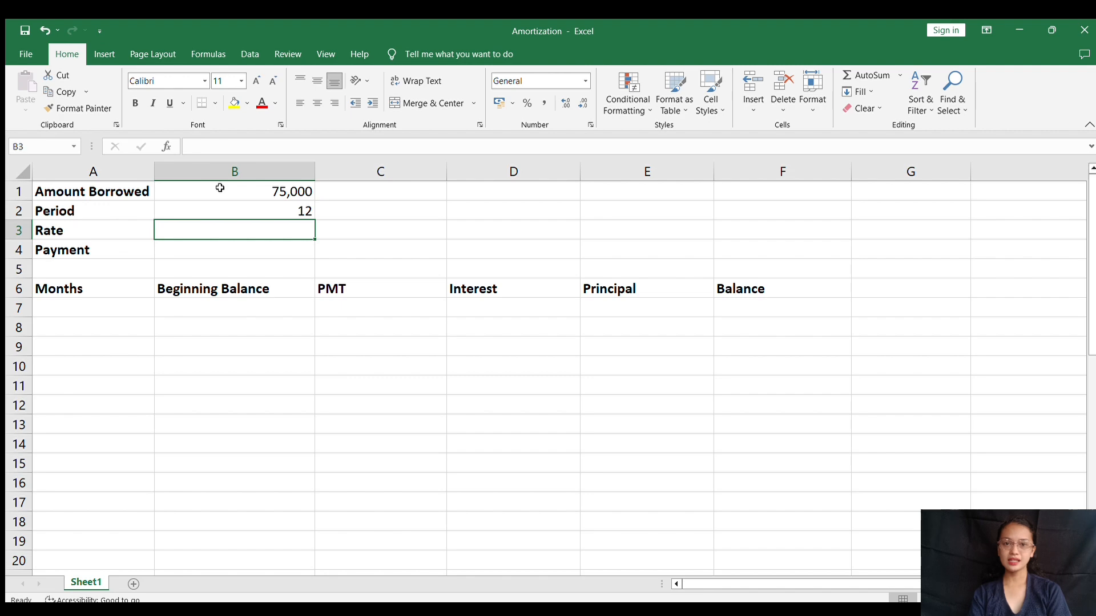
# Enter the rate in B3 as the formula =0.06/4
pyautogui.write('=')
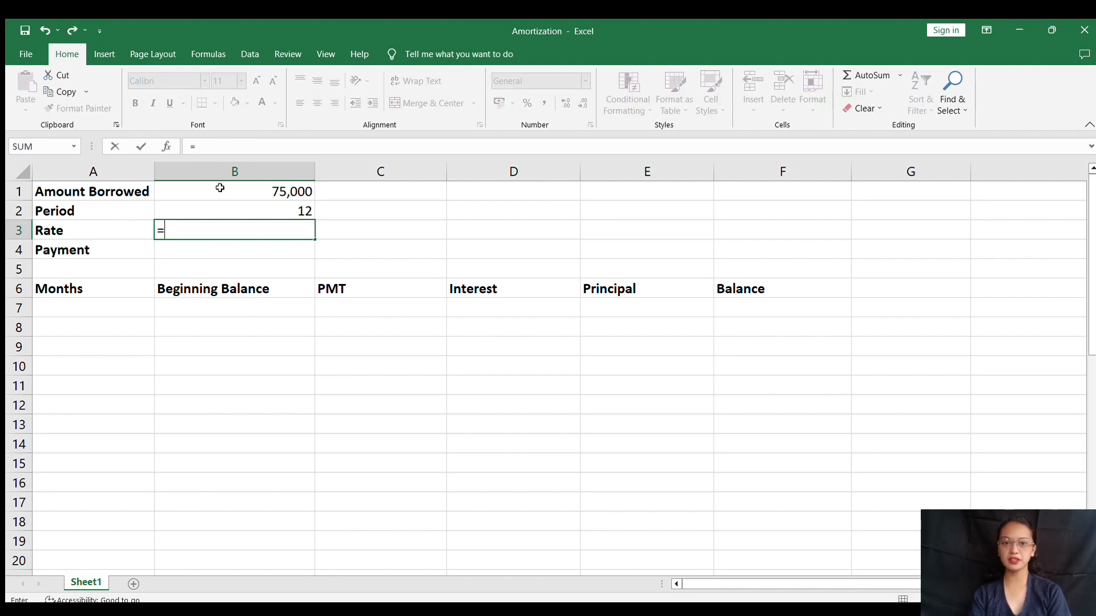
pyautogui.write('0.')
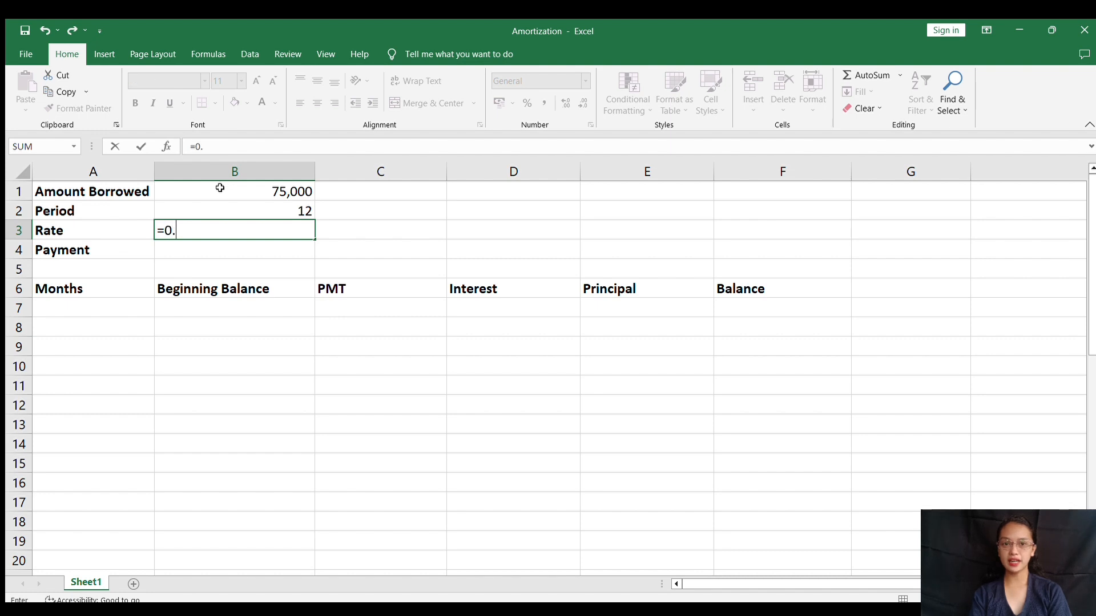
pyautogui.write('06/4')
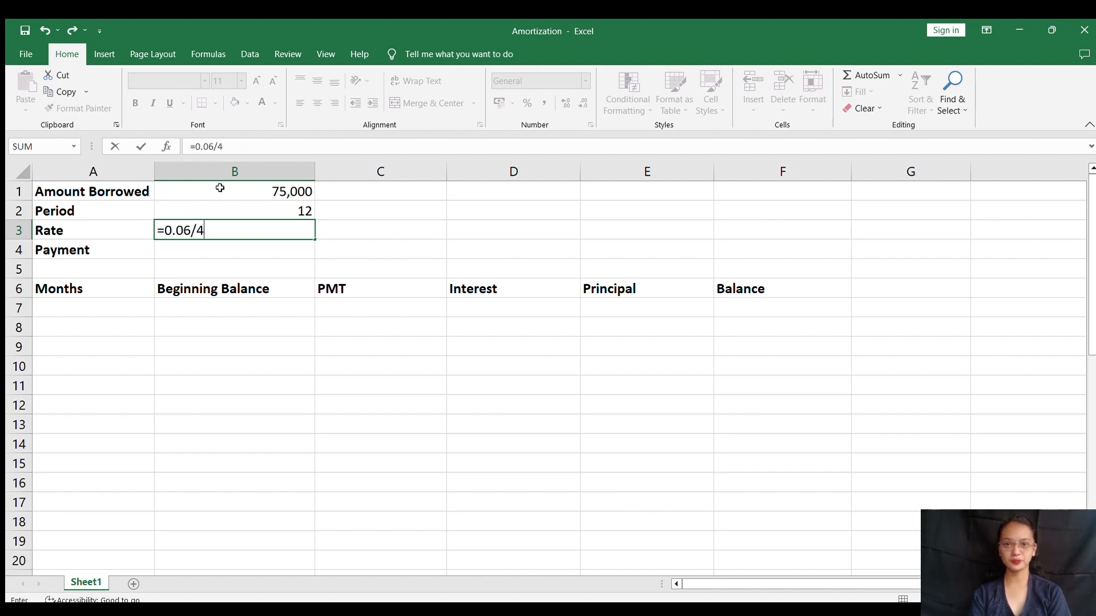
pyautogui.press('Return')
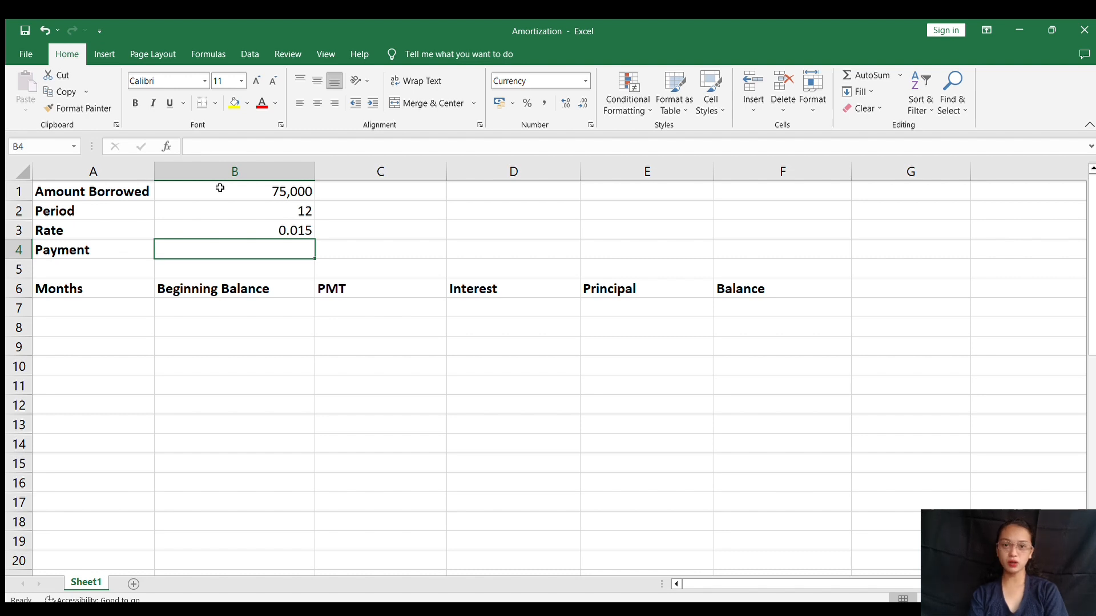
# Calculate the payment in B4 with the formula =PMT(B3,B2,-B1,0)
pyautogui.write('=PMT(')
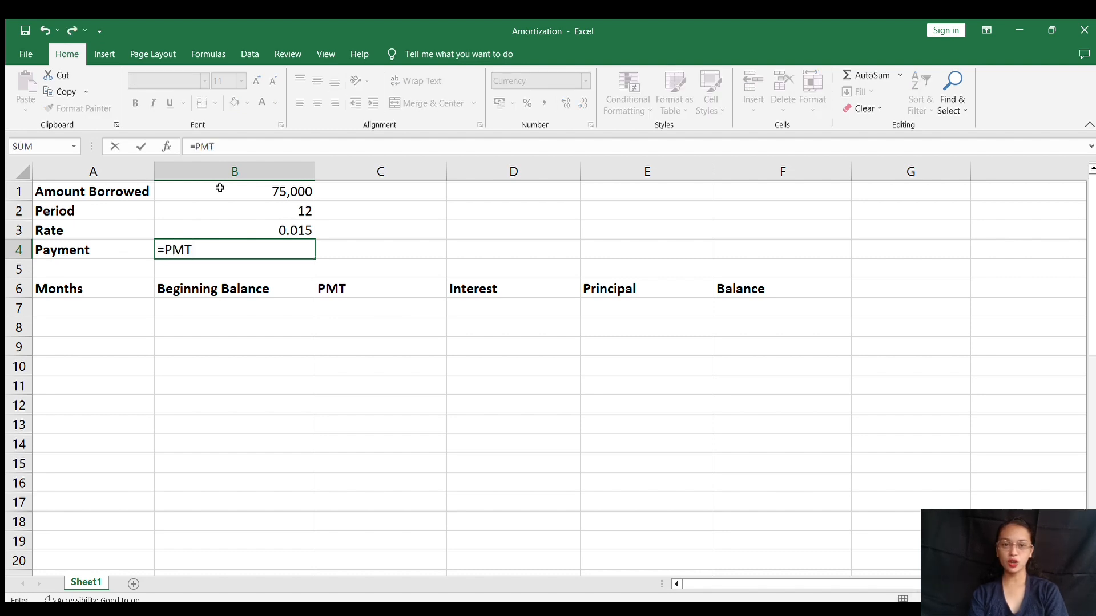
pyautogui.click(256, 225)
pyautogui.write(',')
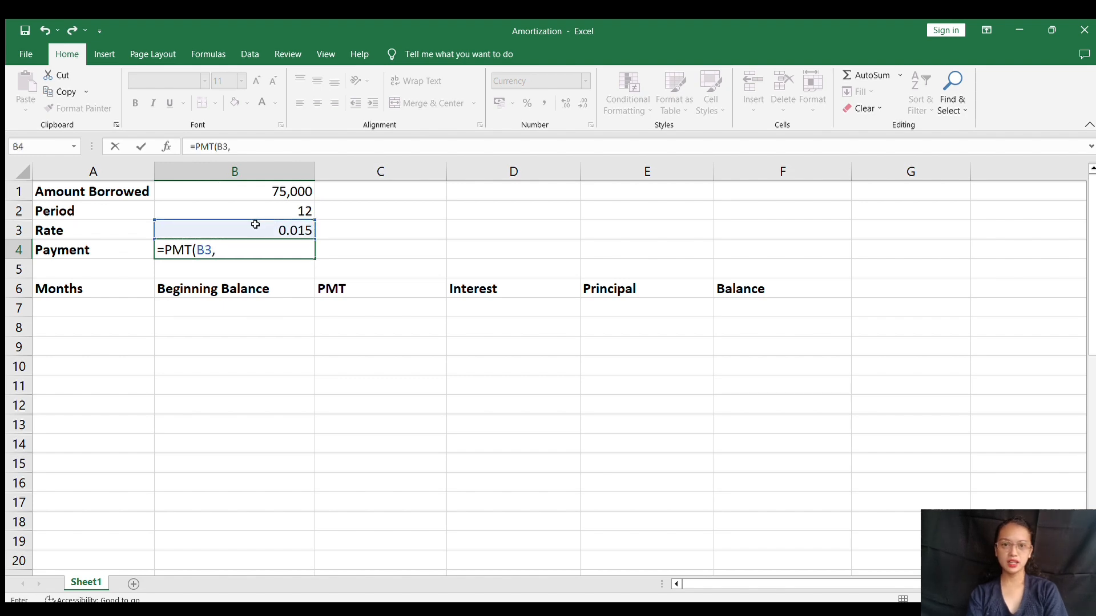
pyautogui.click(256, 206)
pyautogui.write(',')
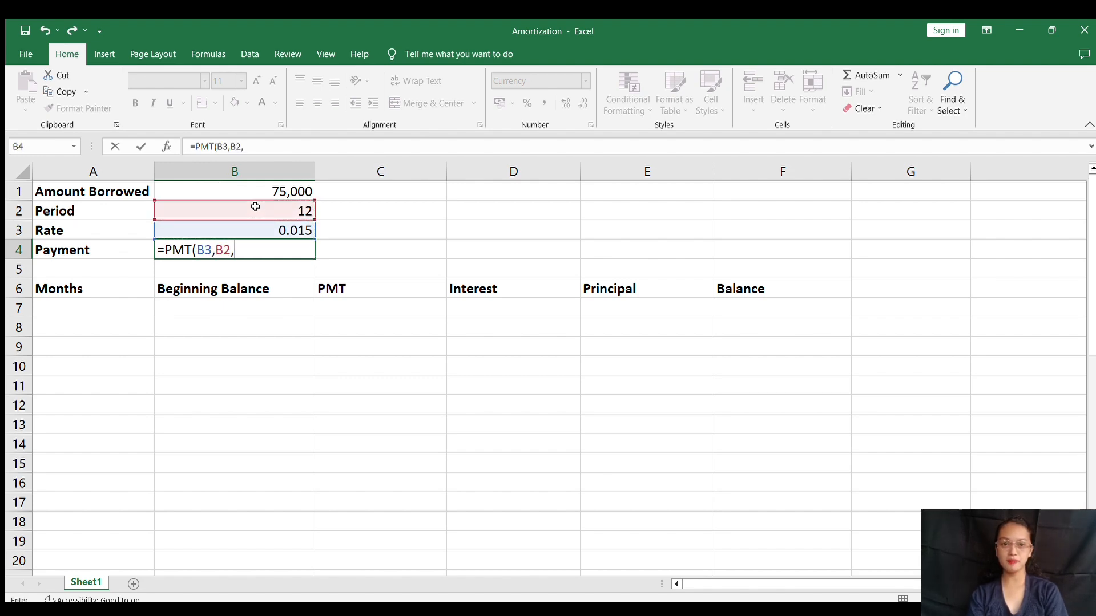
pyautogui.write('-')
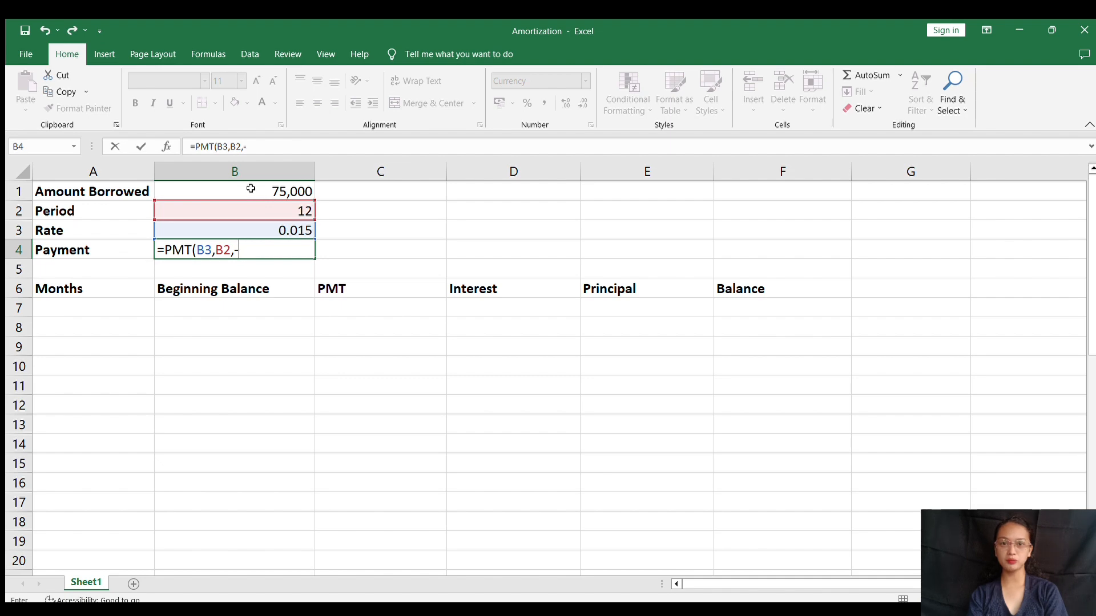
pyautogui.click(250, 188)
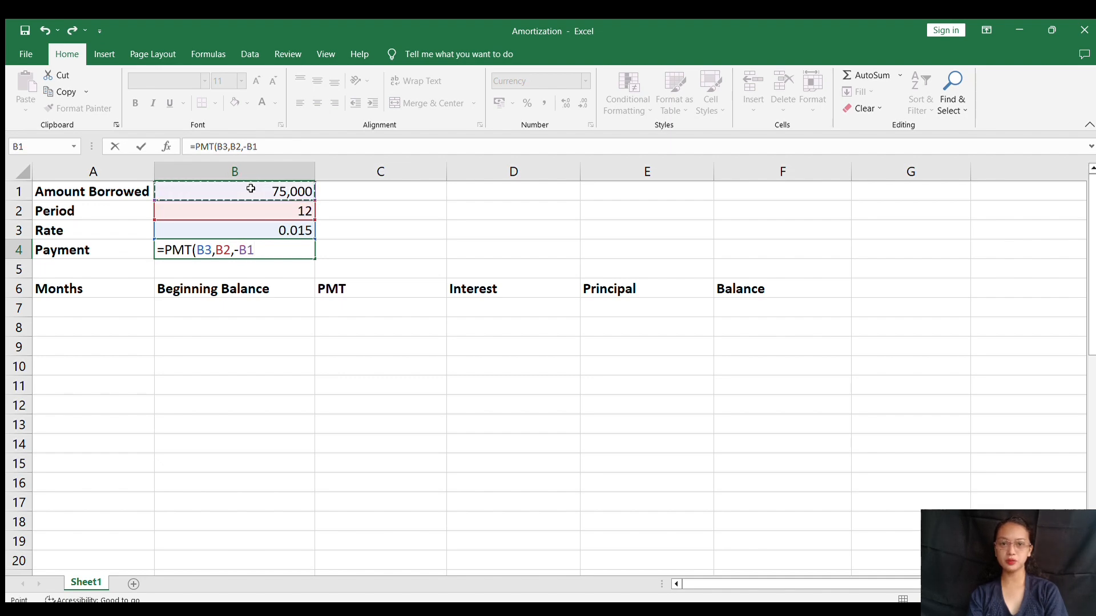
pyautogui.write(',0)')
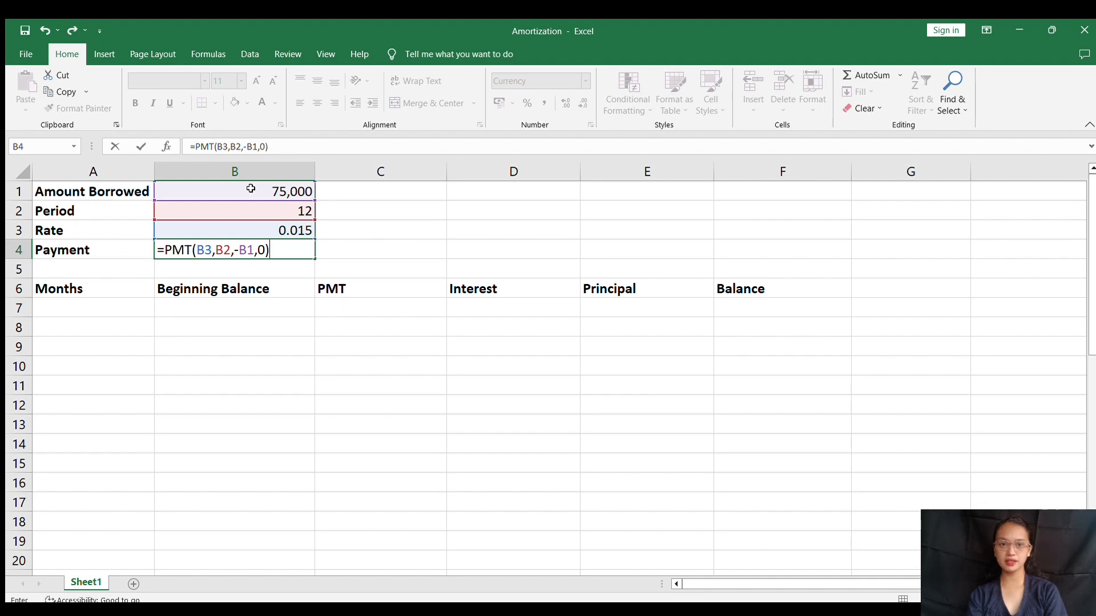
pyautogui.press('Return')
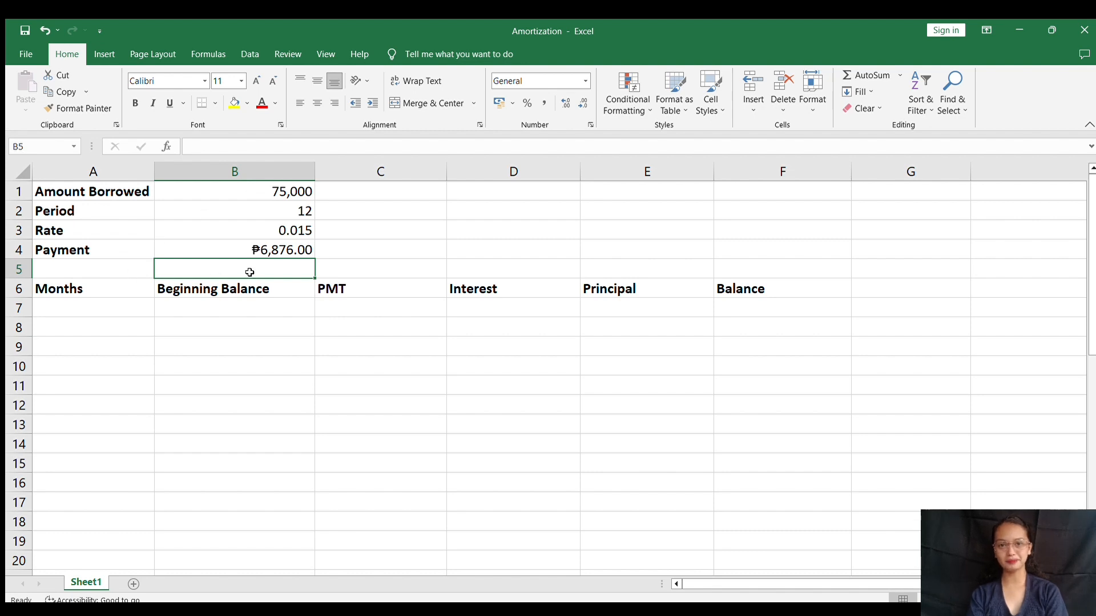
# Number the Months column from 1 to 12 in A7:A18 as a filled series
pyautogui.click(102, 308)
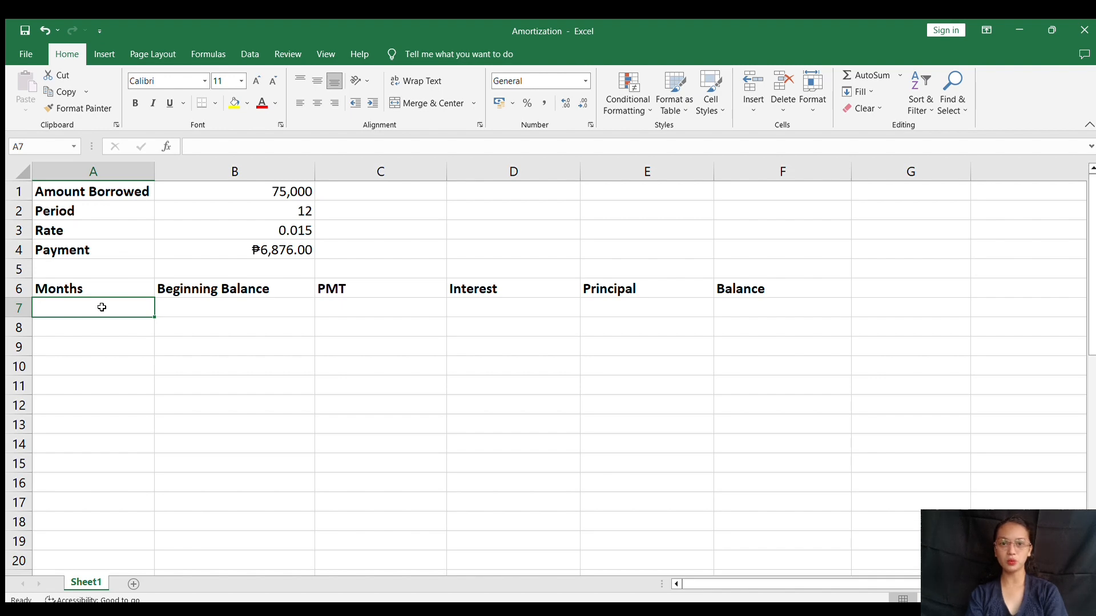
pyautogui.write('1')
pyautogui.press('Return')
pyautogui.click(101, 307)
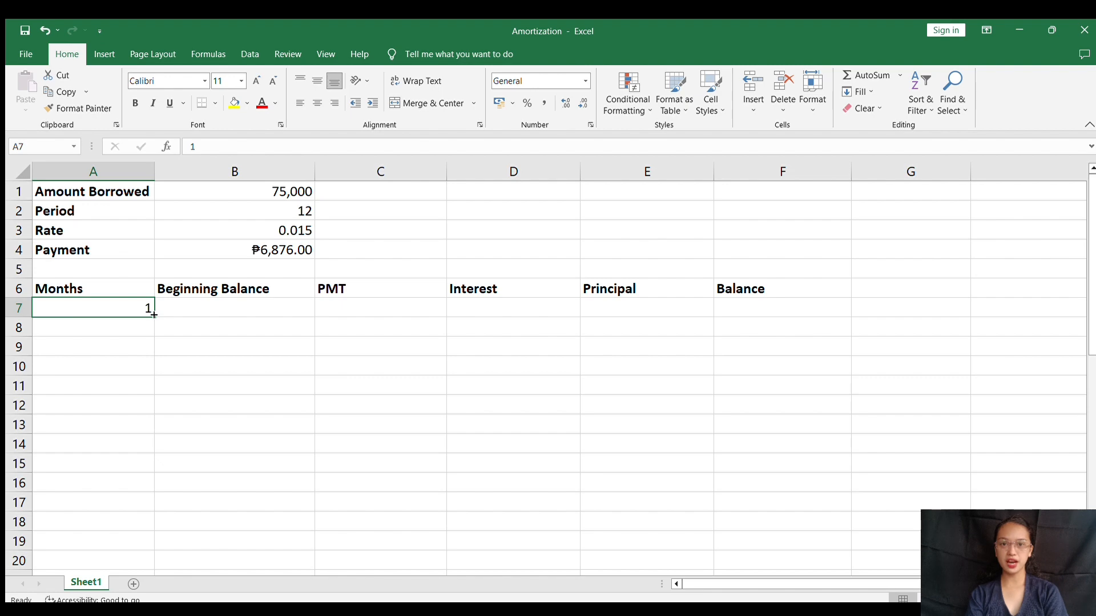
pyautogui.moveTo(152, 314); pyautogui.dragTo(147, 524)
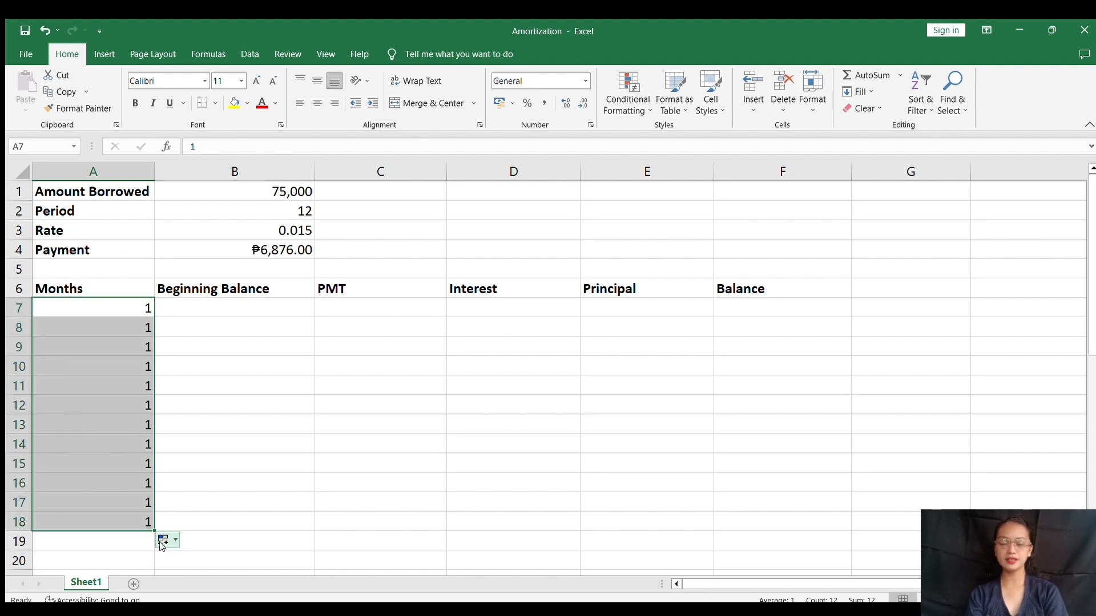
pyautogui.click(194, 478)
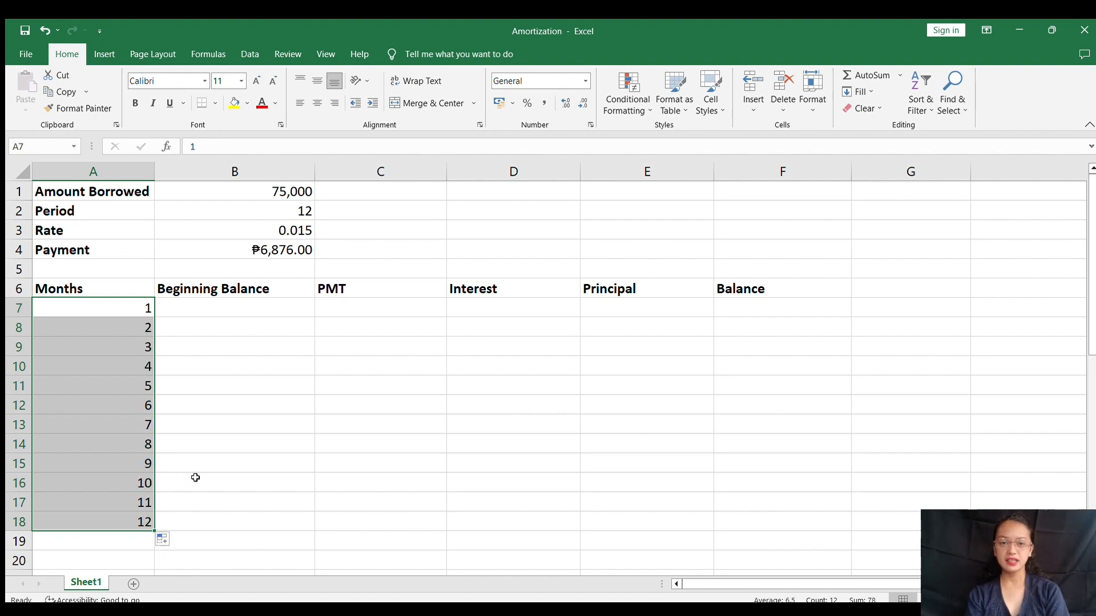
# For month 1, link the beginning balance in B7 to =B1 and the PMT in C7 to =B4
pyautogui.click(238, 313)
pyautogui.write('=')
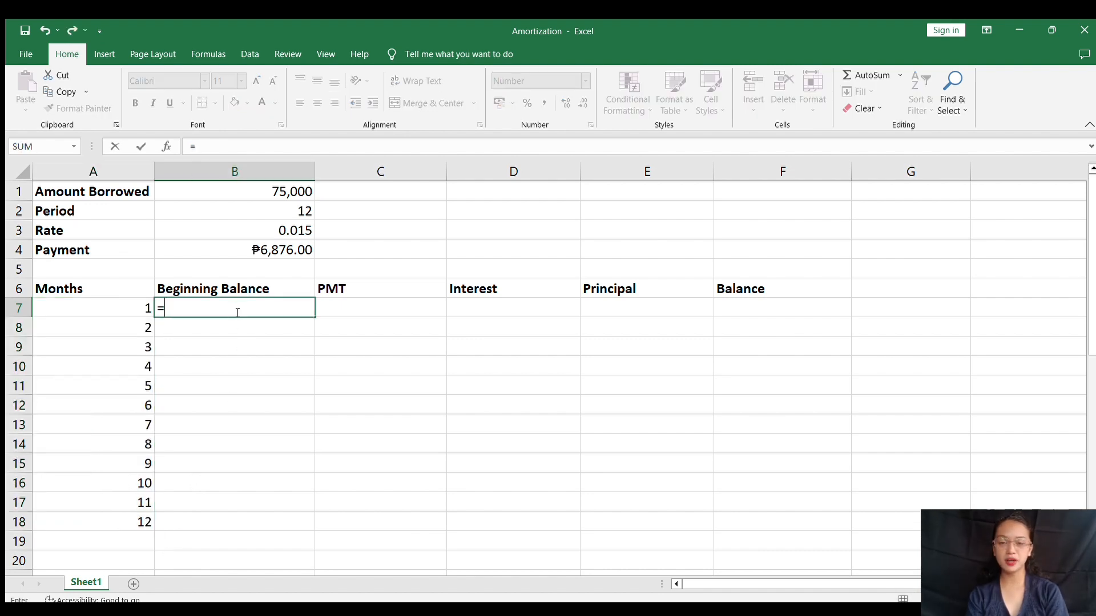
pyautogui.click(232, 188)
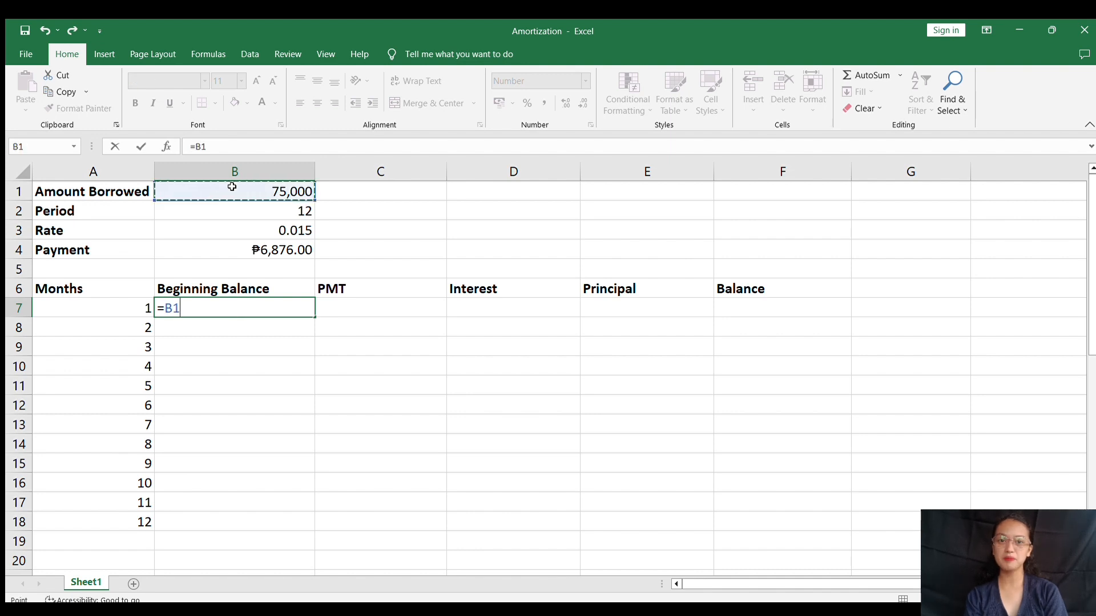
pyautogui.press('Return')
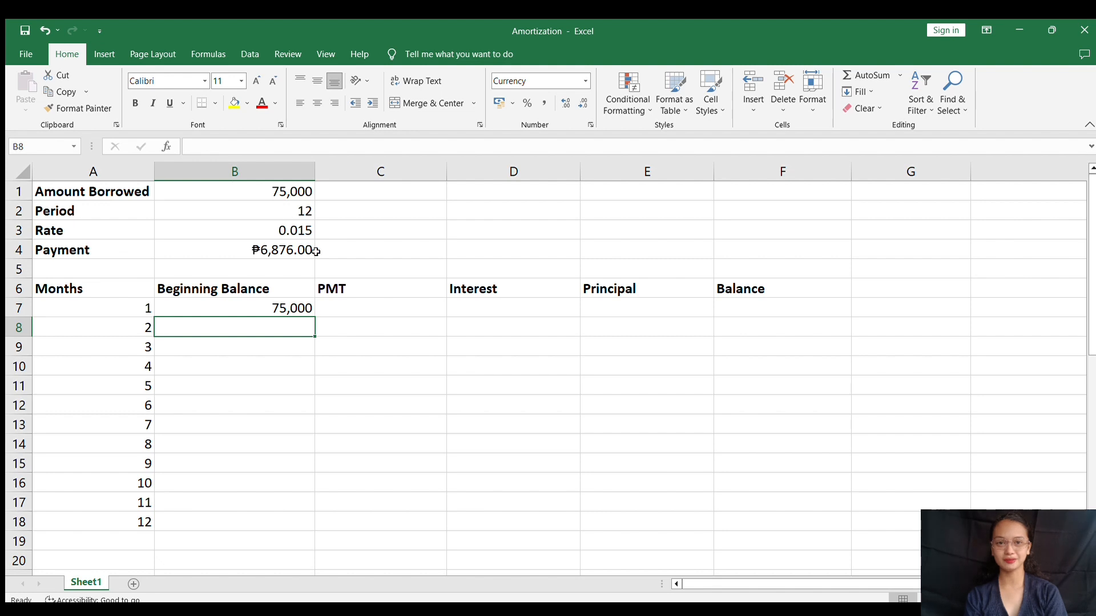
pyautogui.click(362, 302)
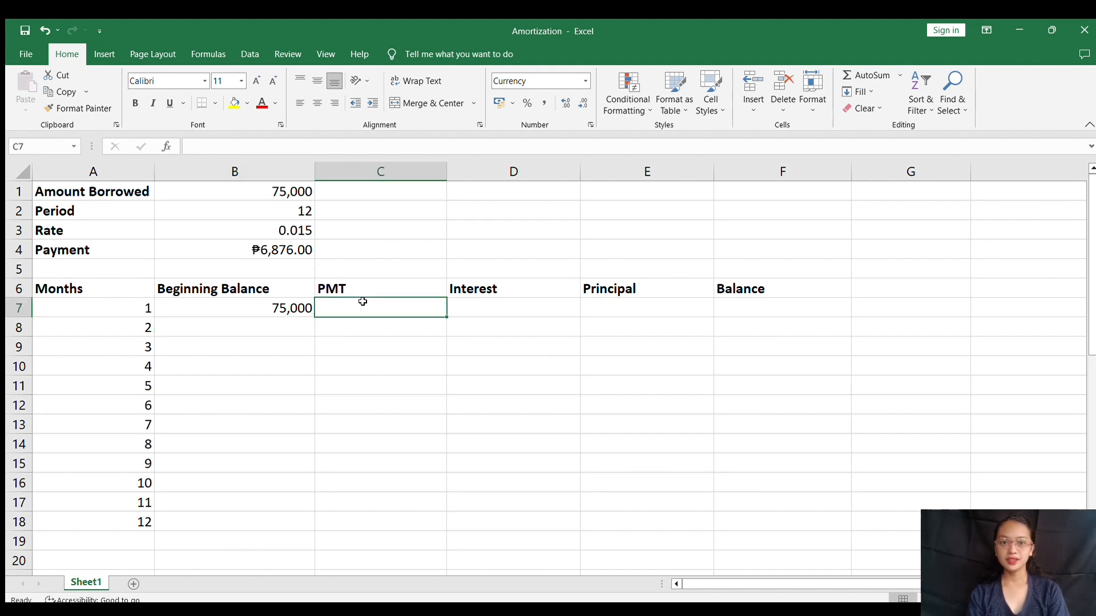
pyautogui.write('=')
pyautogui.click(269, 249)
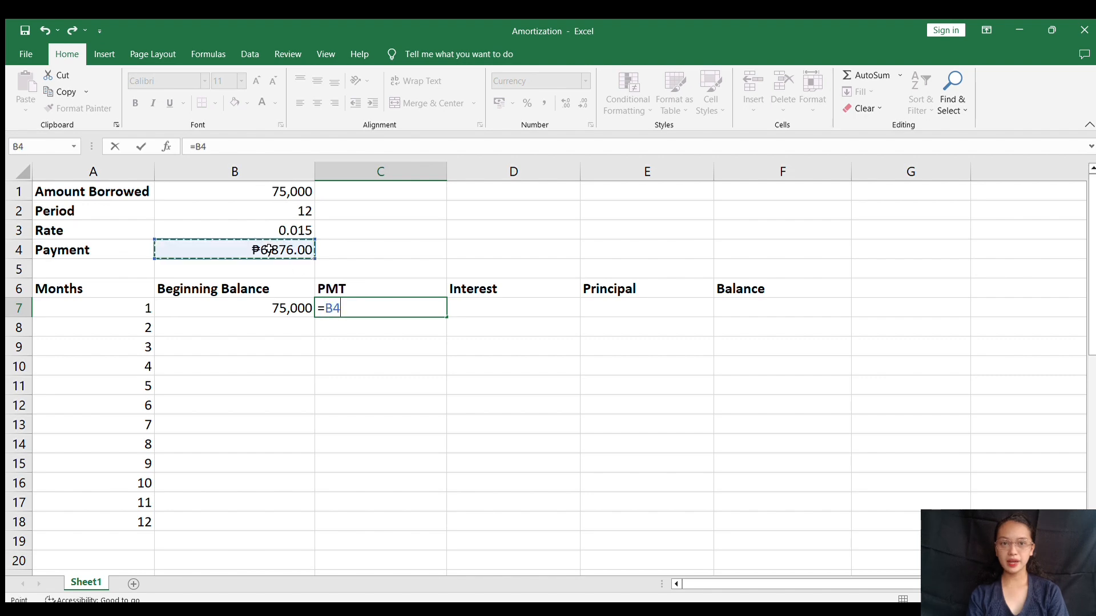
pyautogui.press('Return')
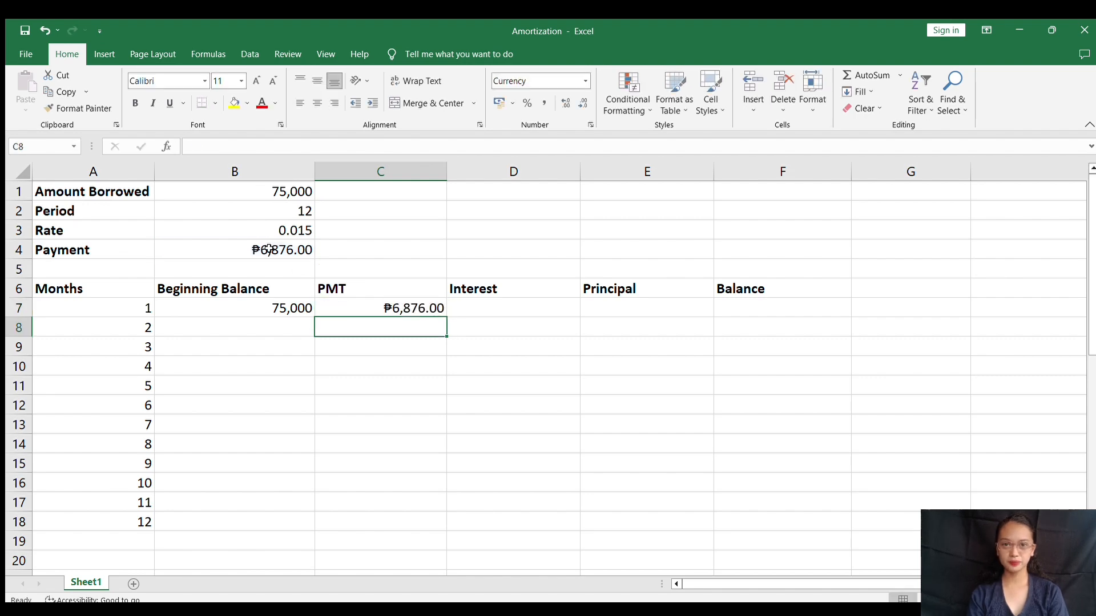
# Calculate the month 1 interest in D7 with the formula =B7*B3
pyautogui.click(469, 300)
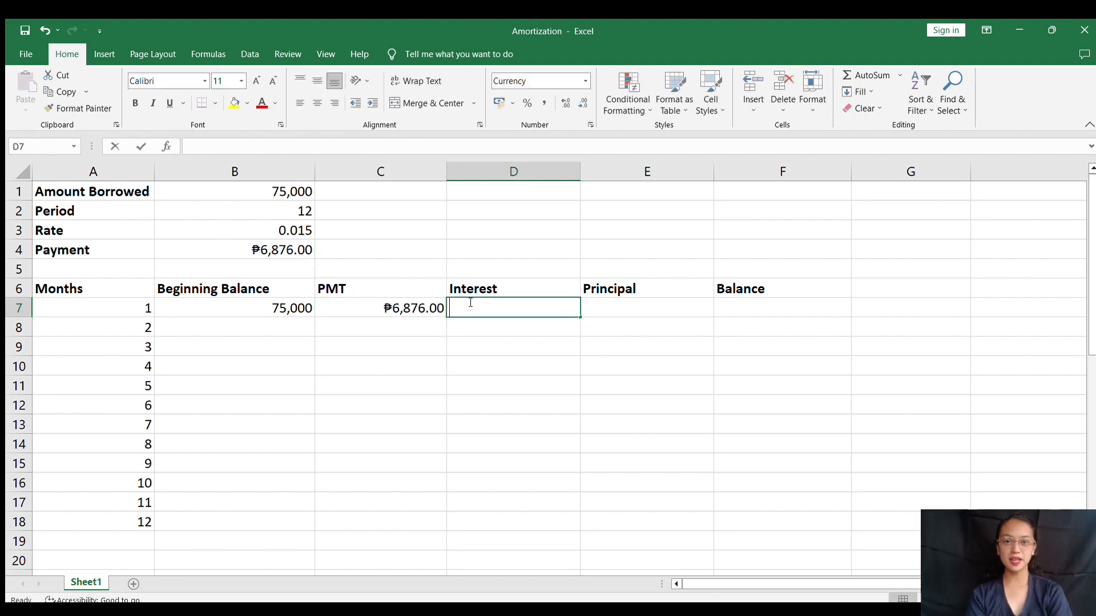
pyautogui.write('=')
pyautogui.click(256, 305)
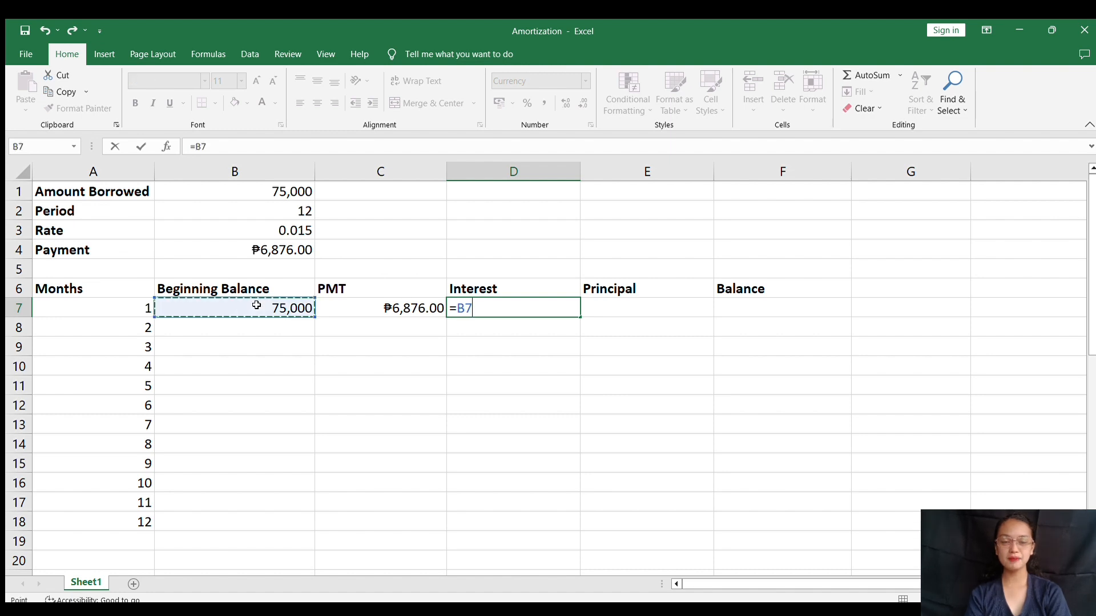
pyautogui.write('*')
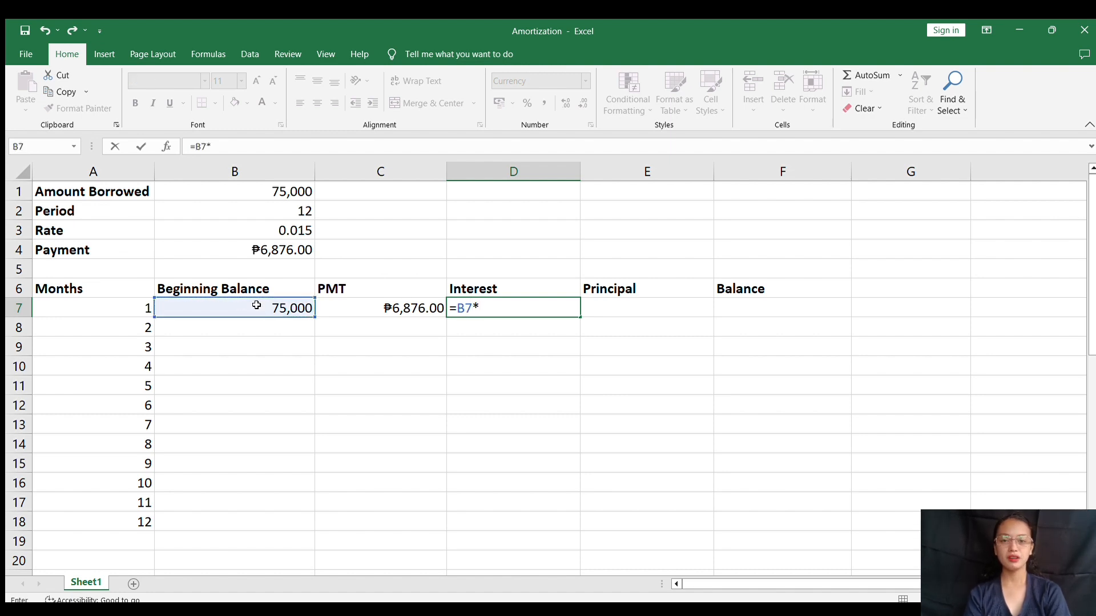
pyautogui.click(247, 233)
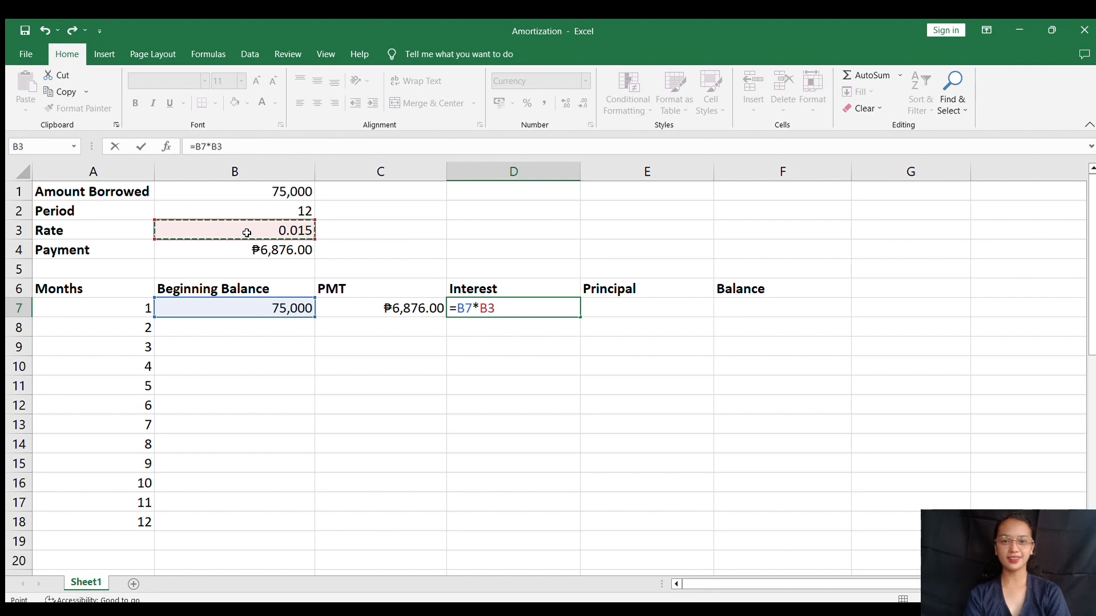
pyautogui.press('Return')
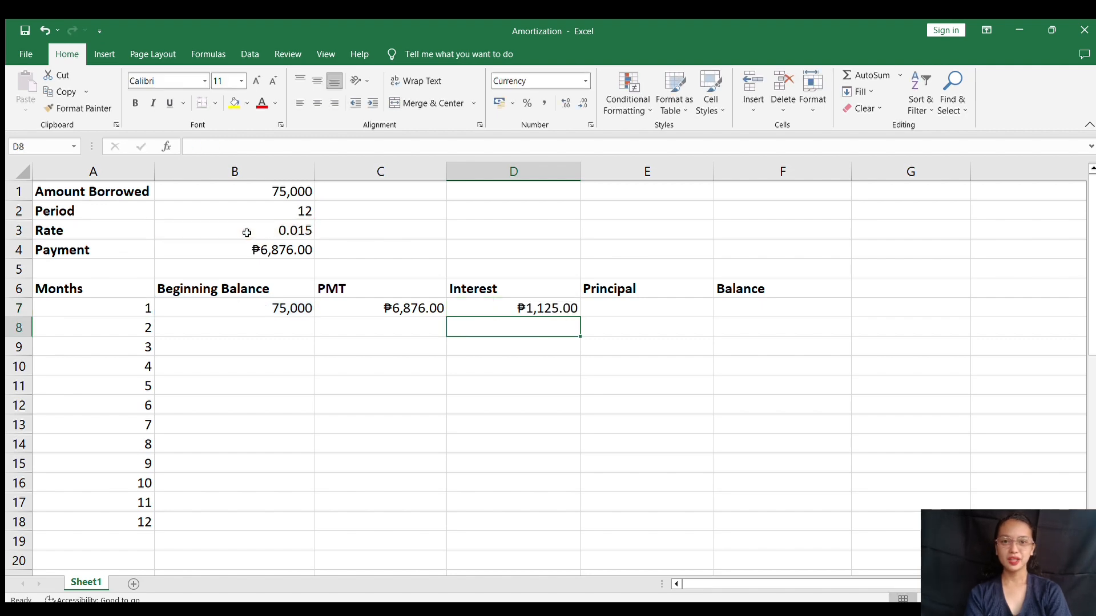
# Calculate the month 1 principal in E7 with the formula =C7-D7
pyautogui.click(599, 303)
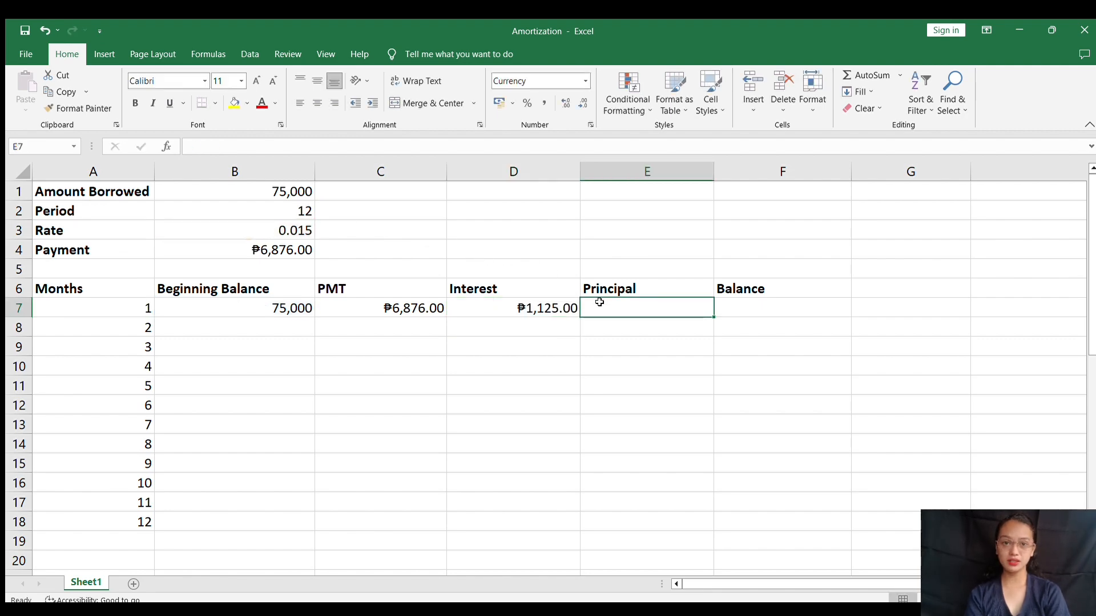
pyautogui.write('=')
pyautogui.click(430, 307)
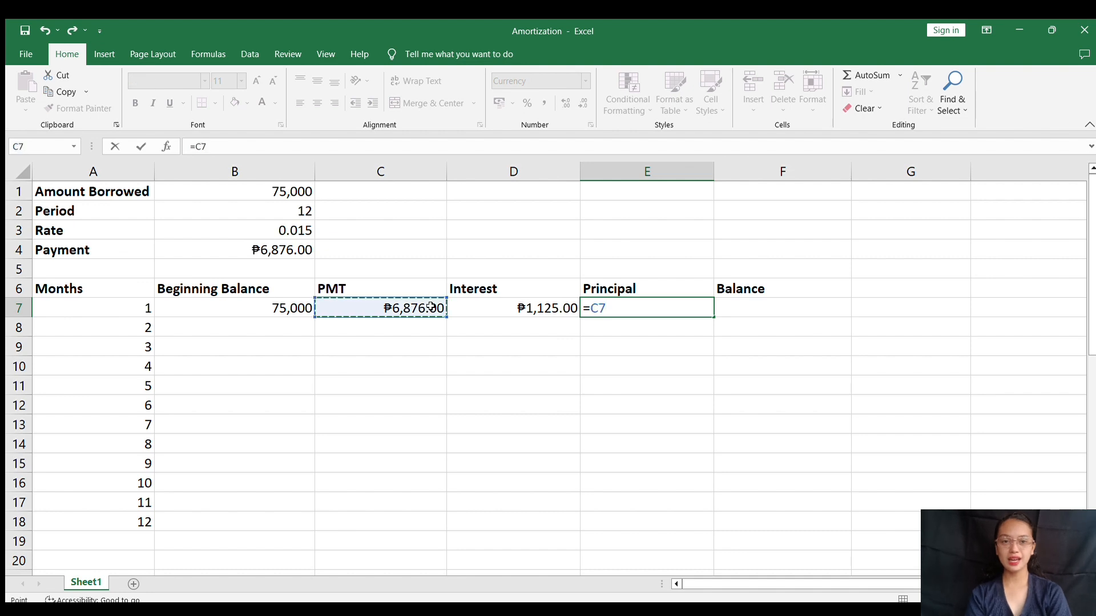
pyautogui.write('-')
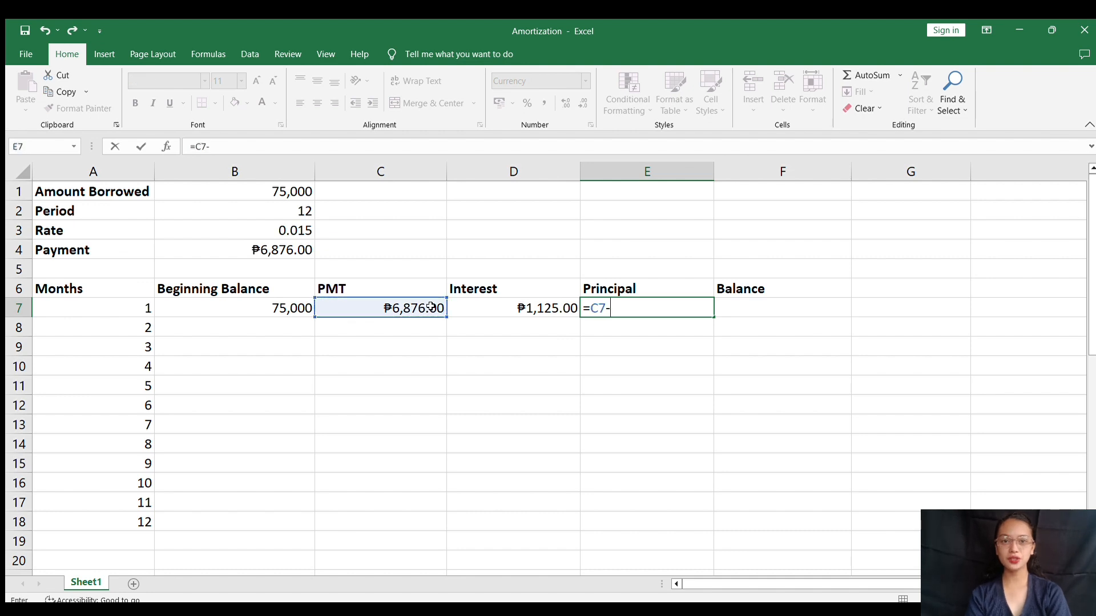
pyautogui.click(529, 307)
pyautogui.press('Return')
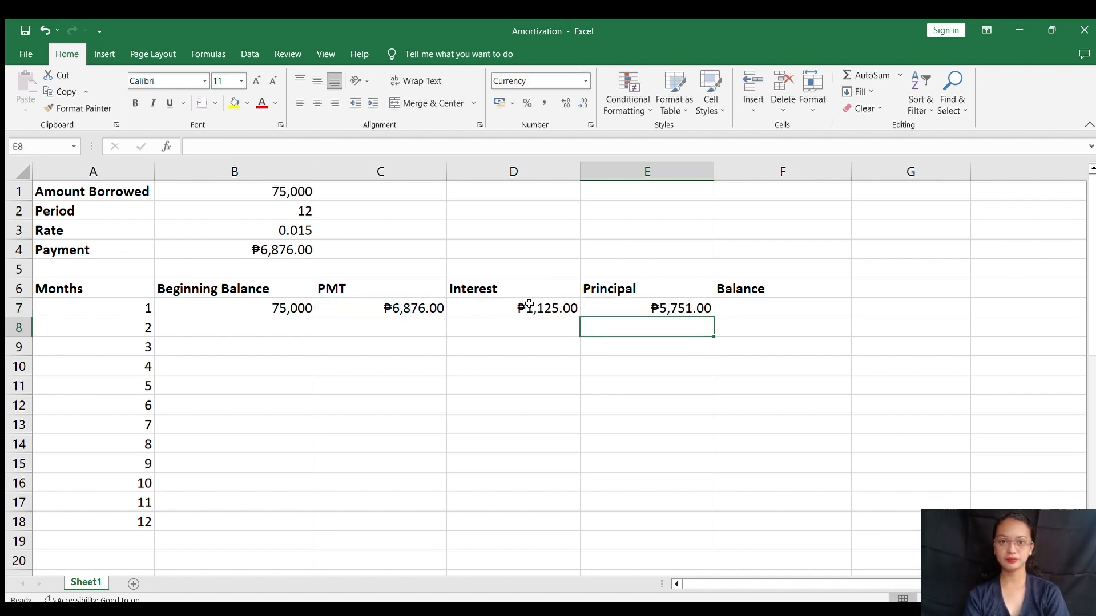
# Calculate the month 1 ending balance in F7 with the formula =B7-E7
pyautogui.click(739, 308)
pyautogui.write('=')
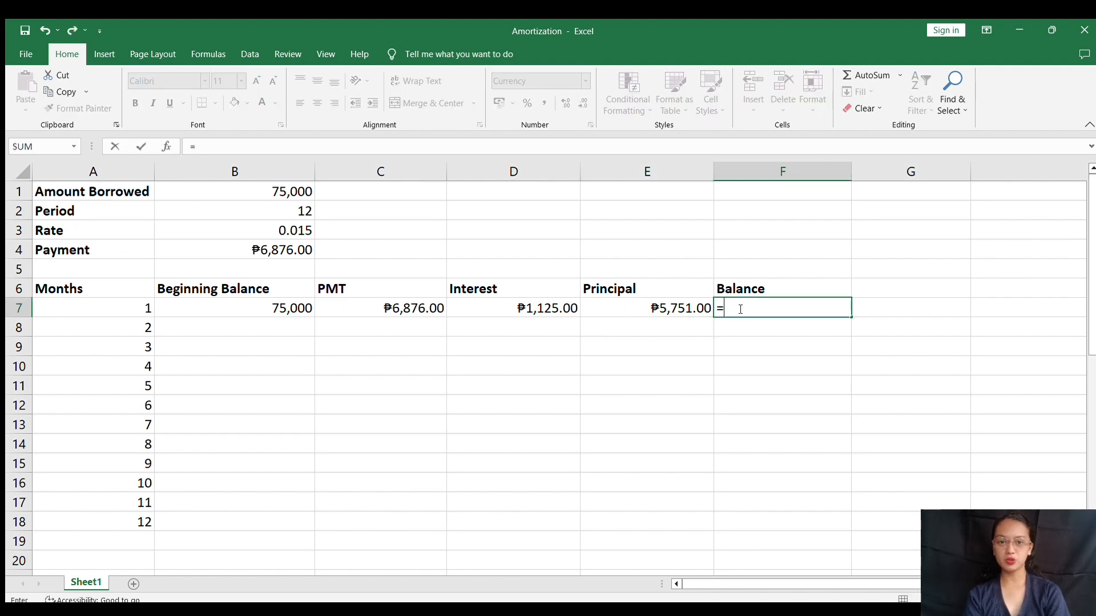
pyautogui.click(302, 309)
pyautogui.write('-')
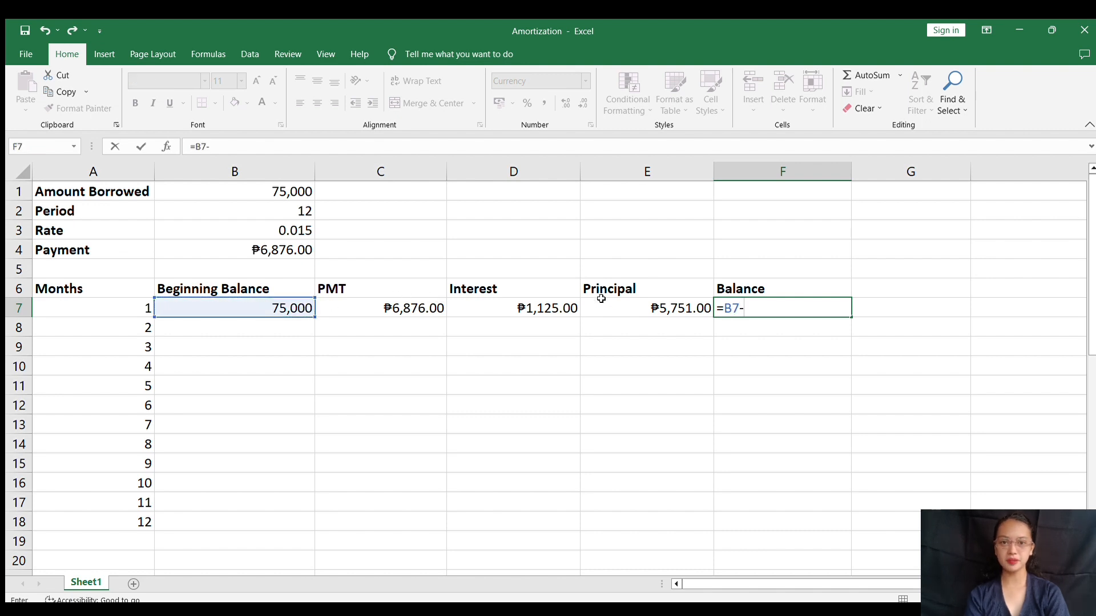
pyautogui.click(618, 307)
pyautogui.press('Return')
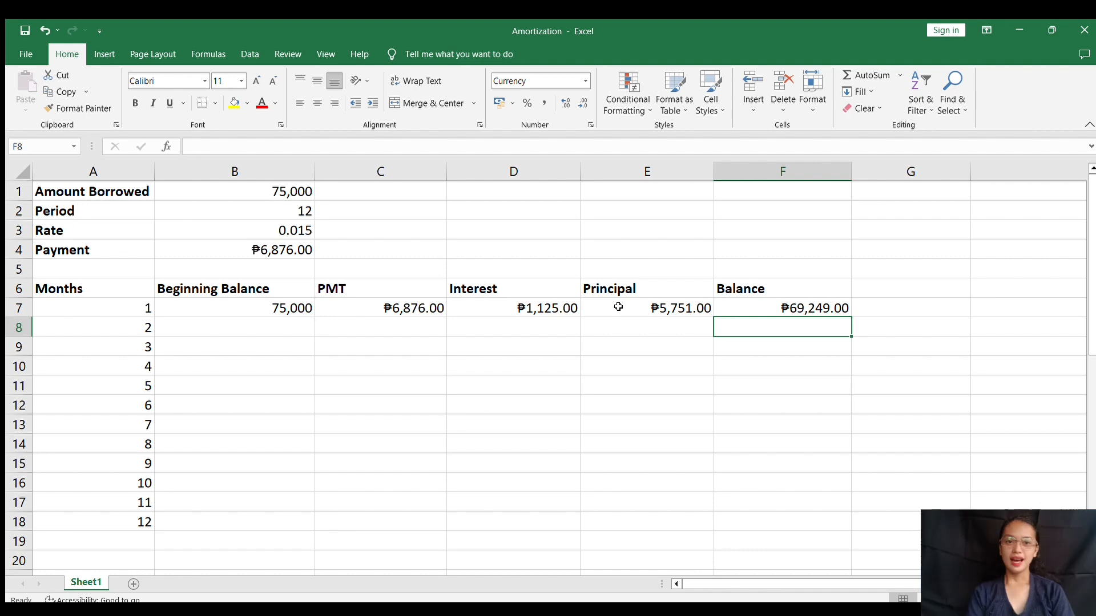
# Link the month 2 beginning balance in B8 to the month 1 ending balance with =F7
pyautogui.click(269, 324)
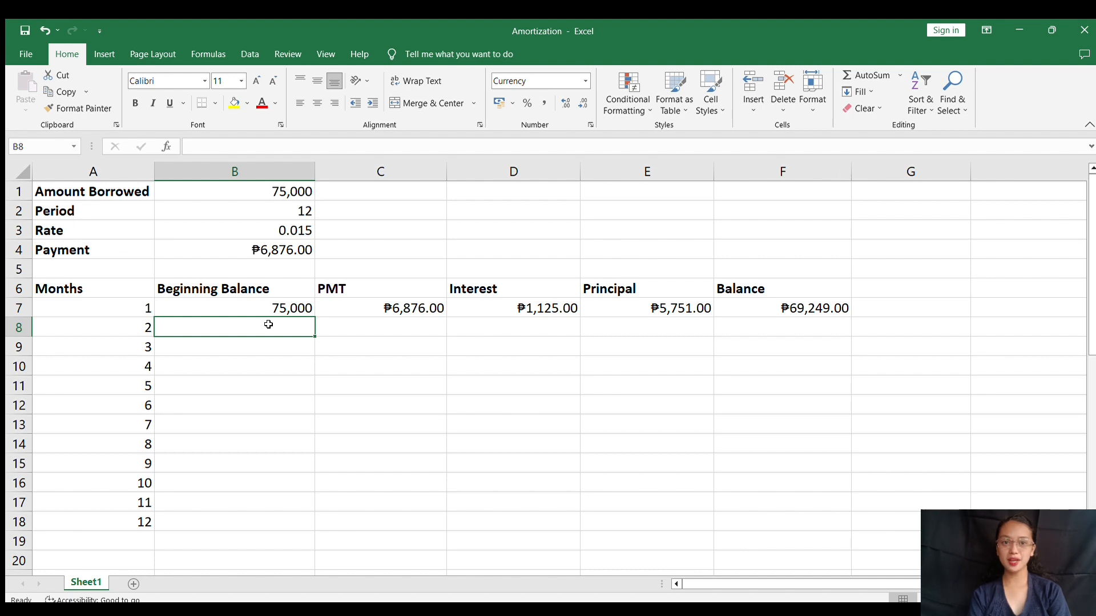
pyautogui.write('=')
pyautogui.click(741, 307)
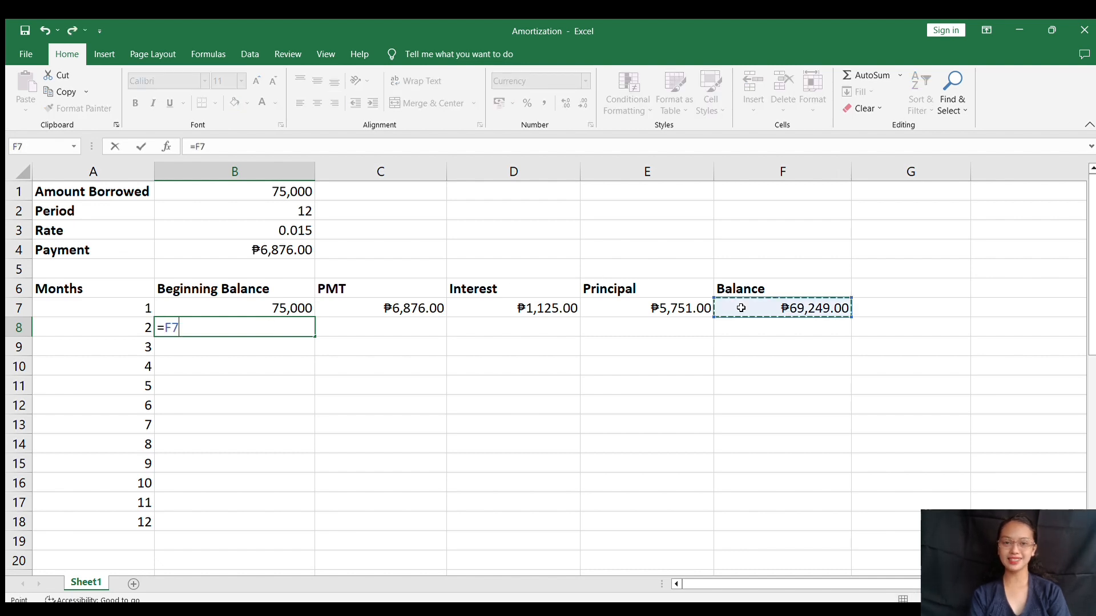
pyautogui.press('Return')
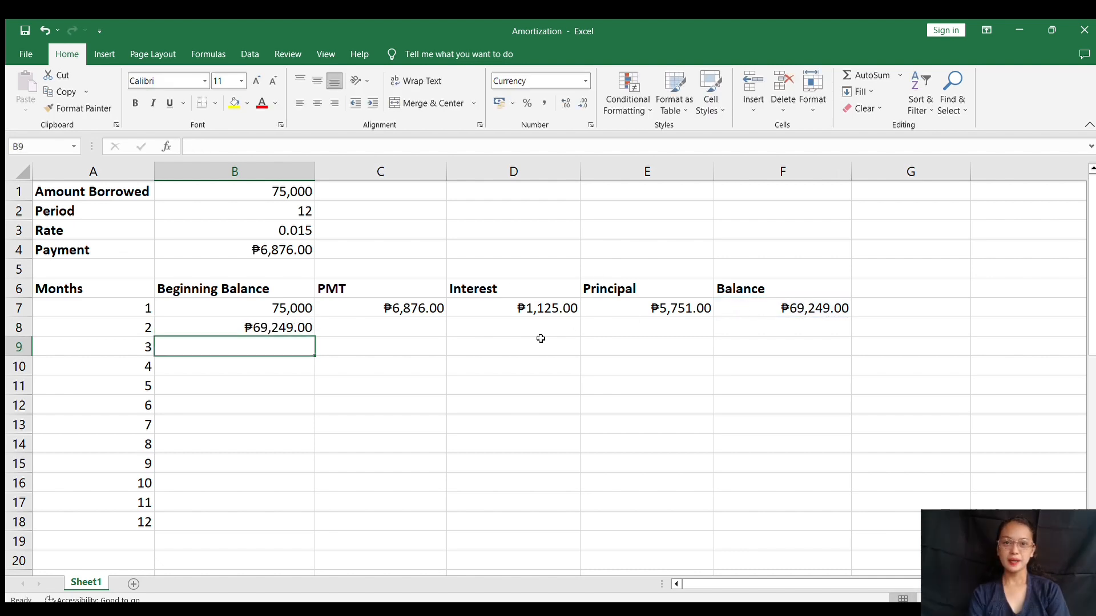
# Link the month 2 PMT in C8 to the payment with the absolute reference =$B$4
pyautogui.click(414, 329)
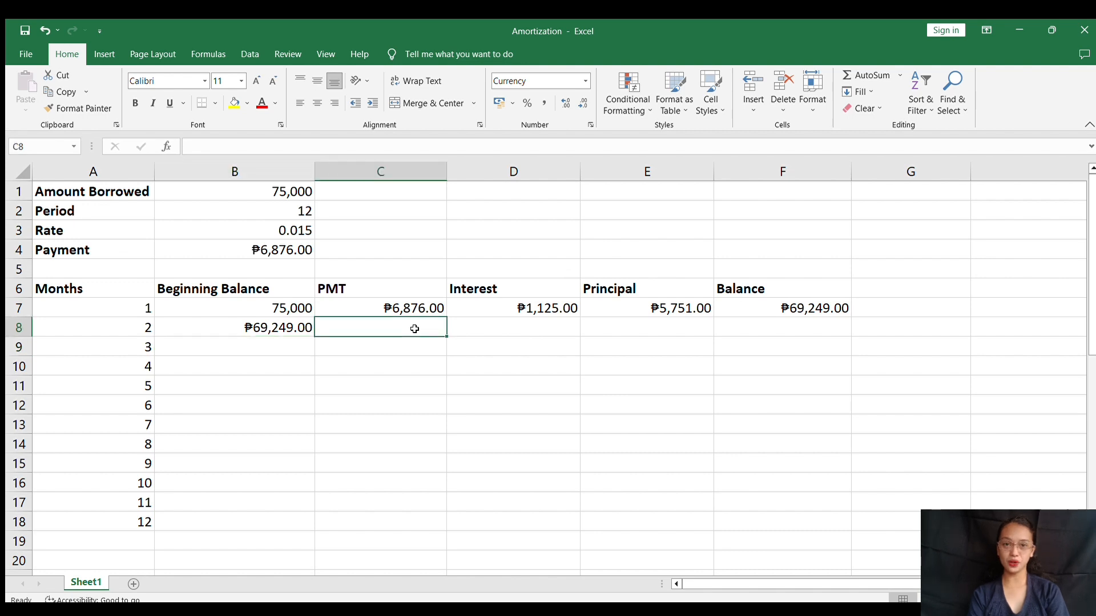
pyautogui.write('=')
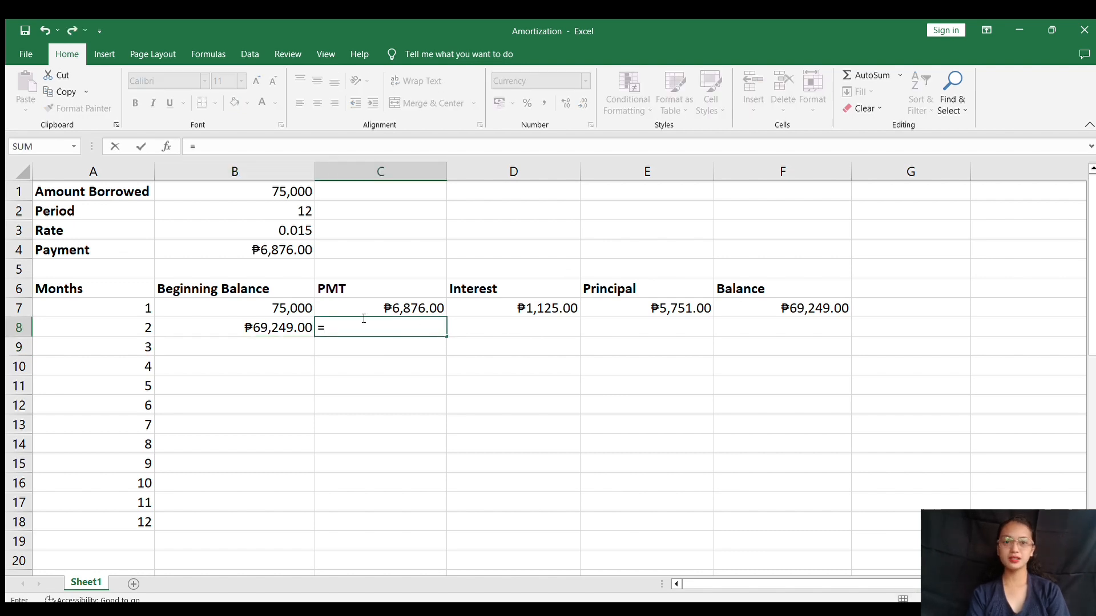
pyautogui.click(292, 246)
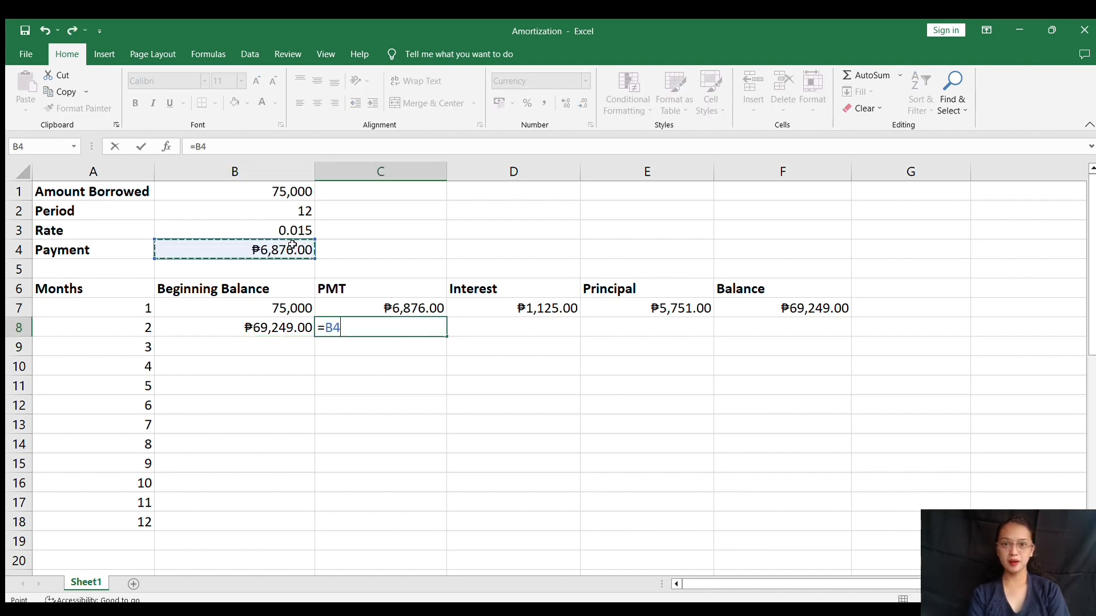
pyautogui.click(329, 330)
pyautogui.write('$')
pyautogui.press('Right')
pyautogui.write('$')
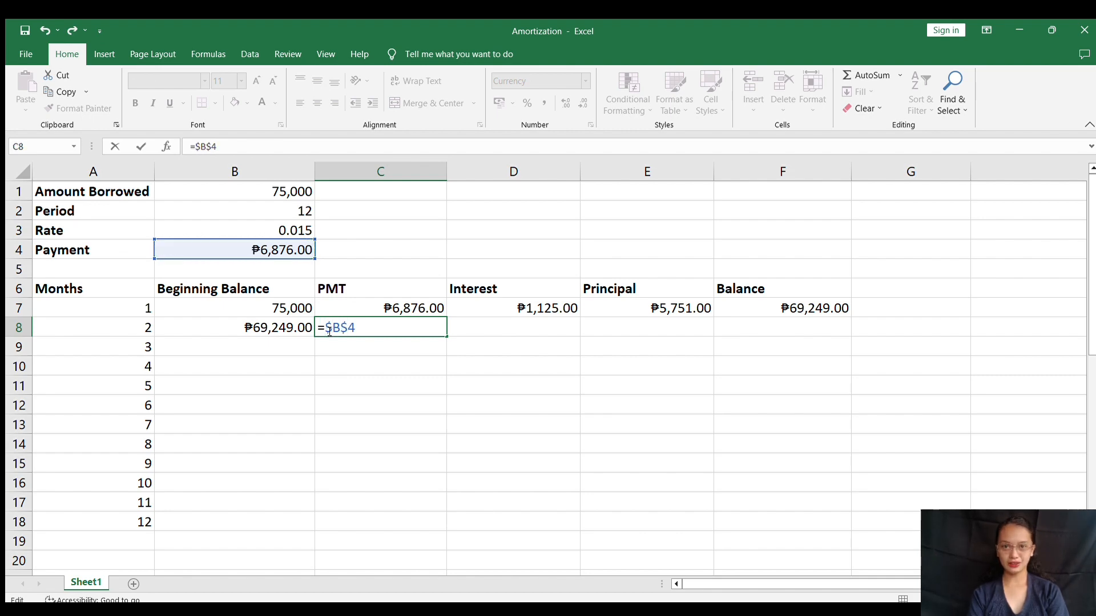
pyautogui.press('Return')
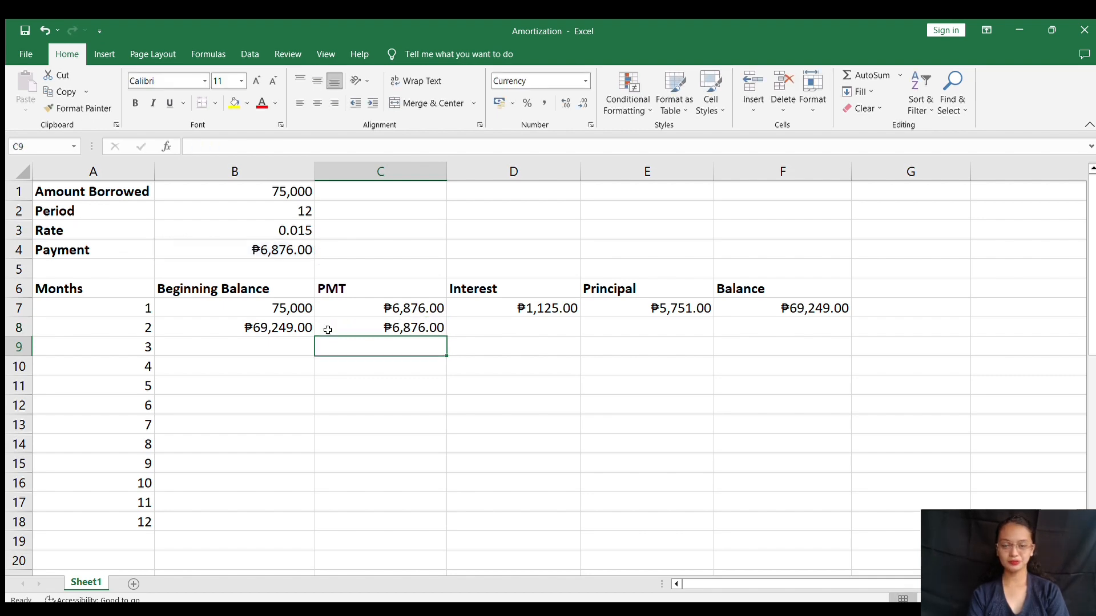
# Calculate the month 2 interest in D8 with the formula =B8*$B$3, keeping the rate reference absolute
pyautogui.click(530, 329)
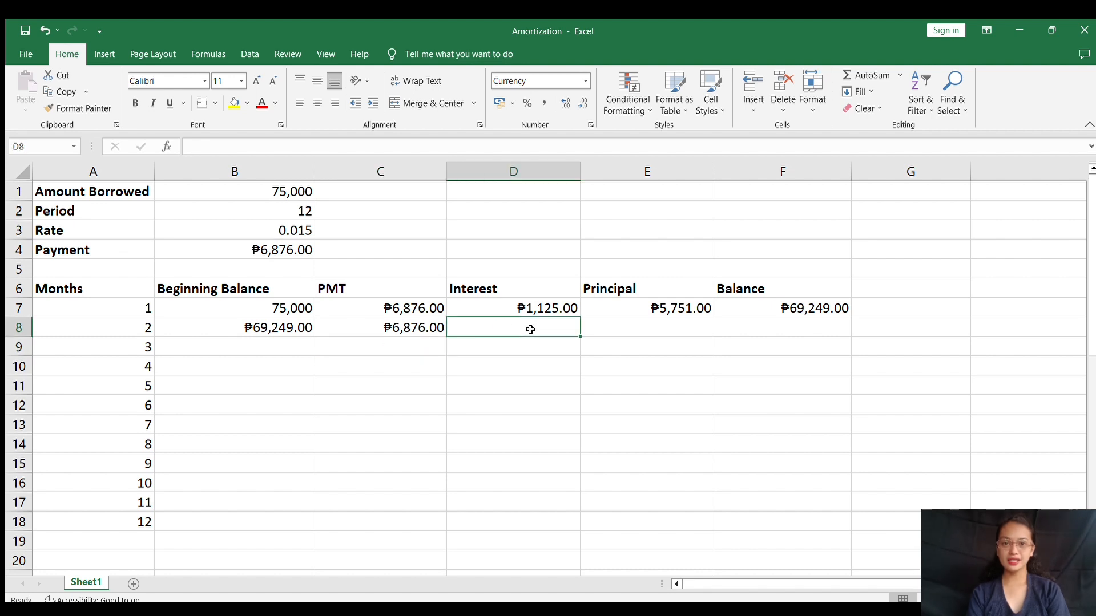
pyautogui.write('=')
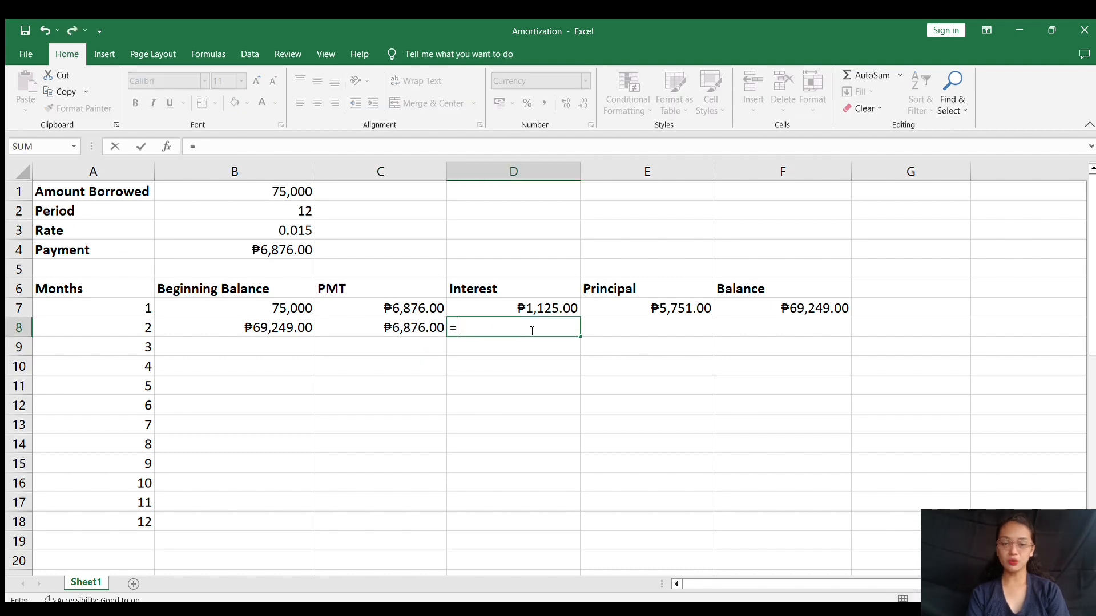
pyautogui.click(297, 327)
pyautogui.write('*')
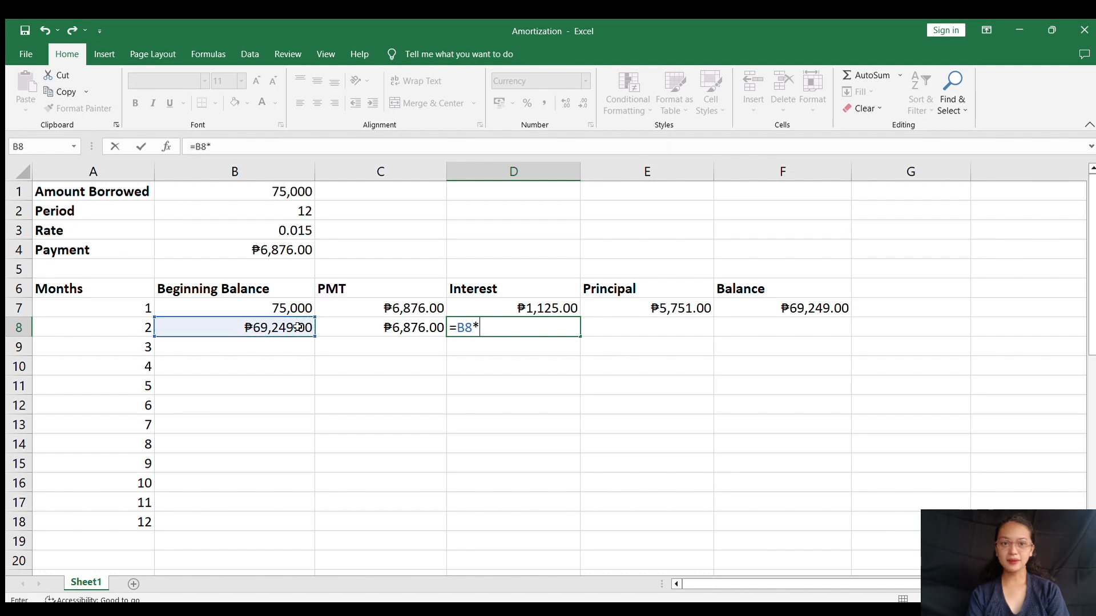
pyautogui.click(301, 230)
pyautogui.click(481, 327)
pyautogui.write('$')
pyautogui.press('Right')
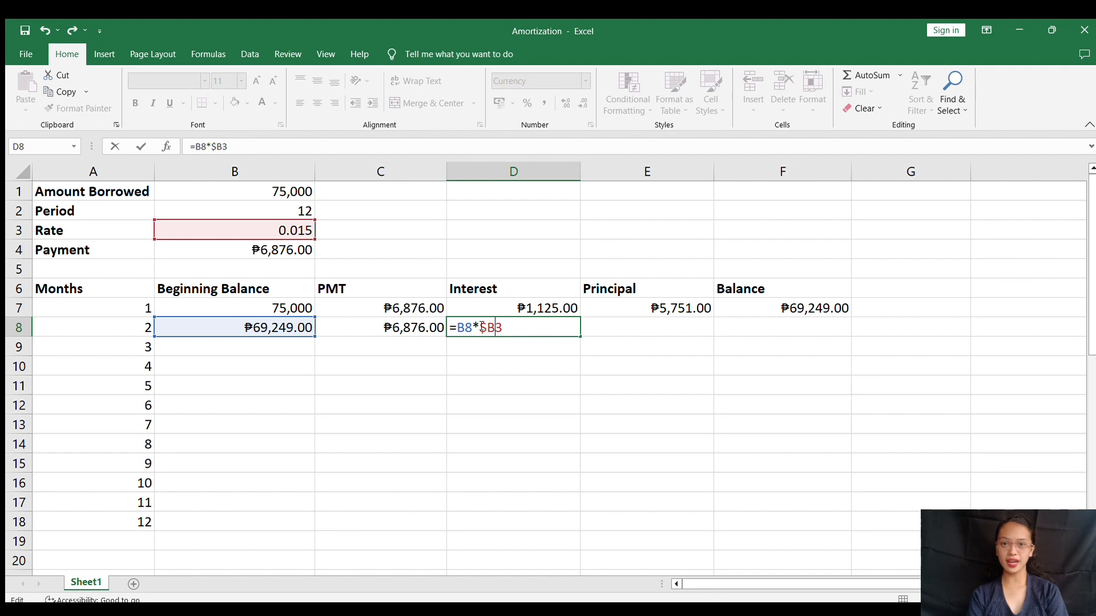
pyautogui.write('$')
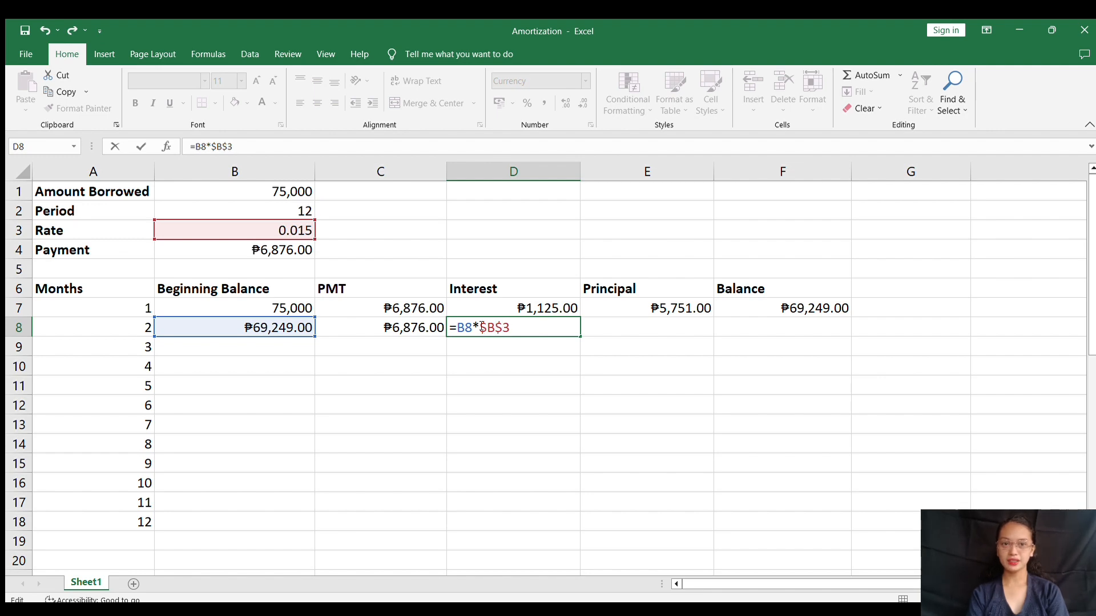
pyautogui.press('Return')
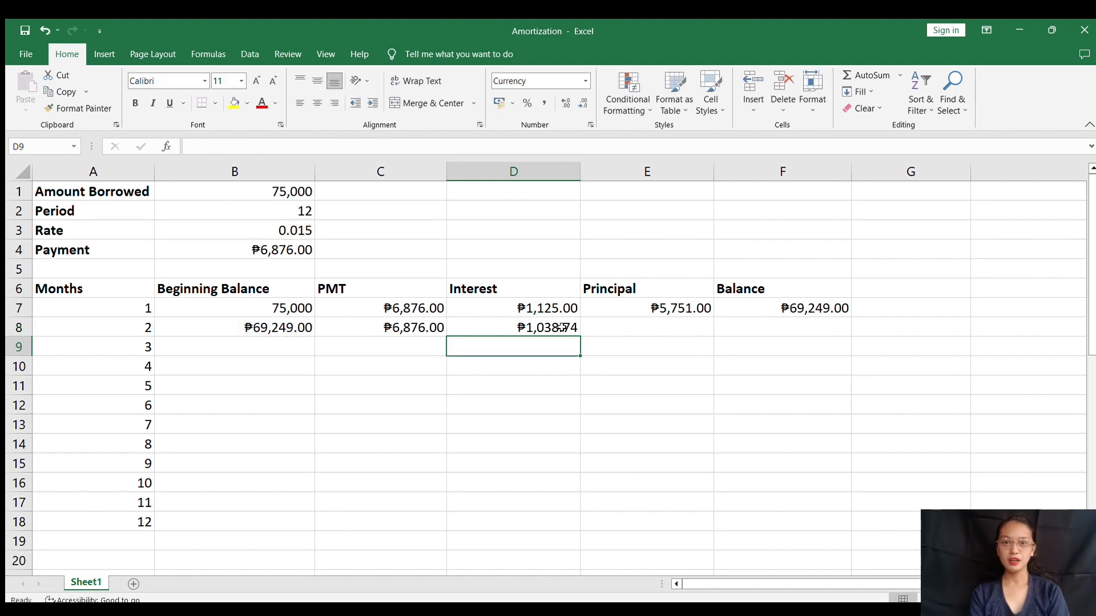
# Calculate the month 2 principal in E8 with the formula =C8-D8
pyautogui.click(622, 324)
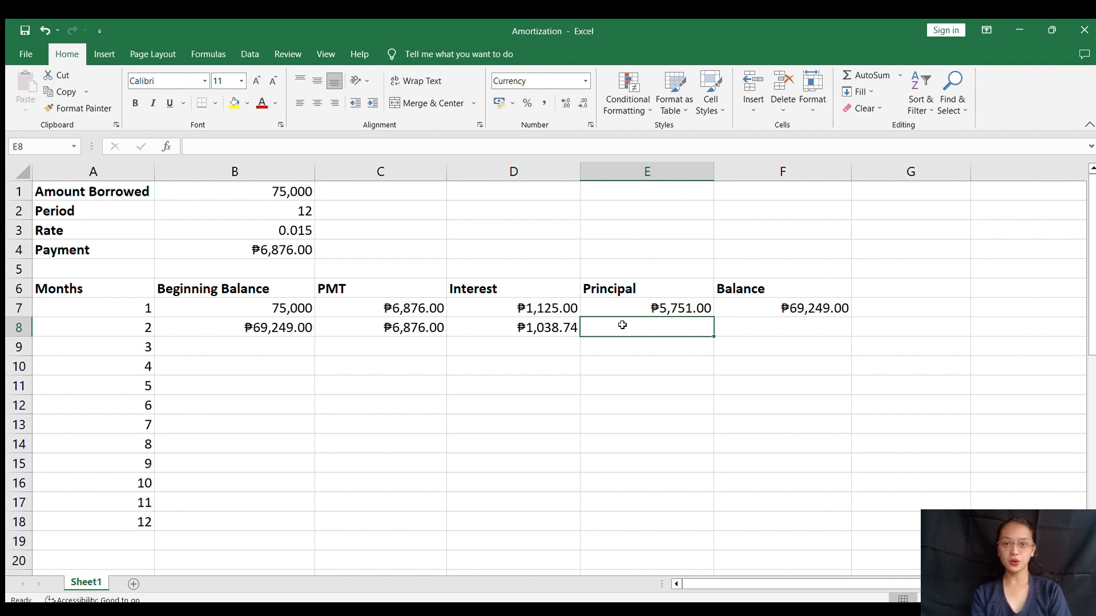
pyautogui.write('=')
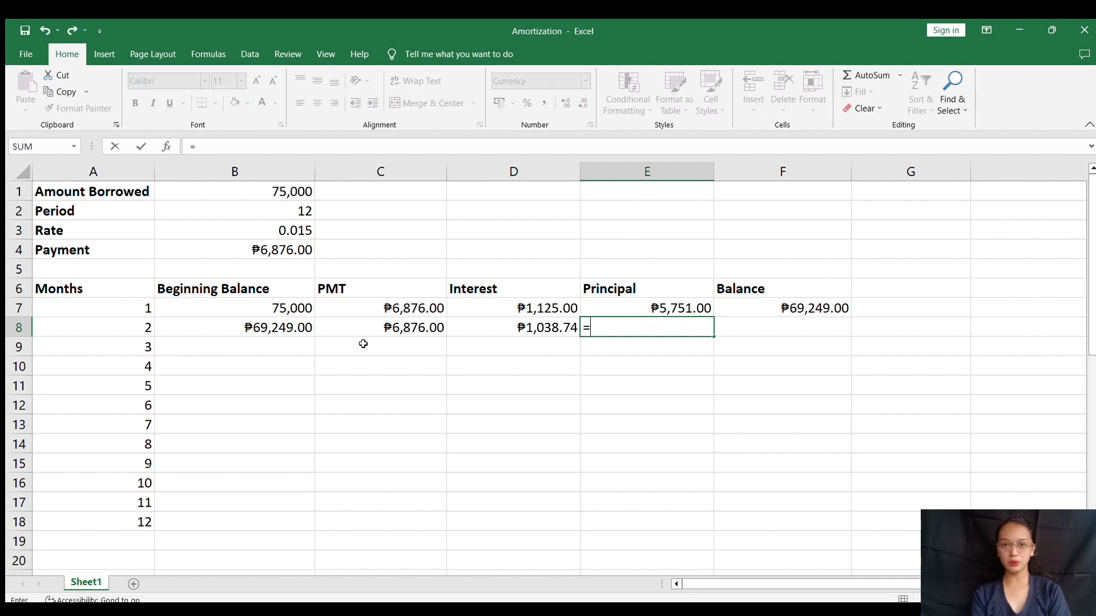
pyautogui.click(339, 332)
pyautogui.write('-')
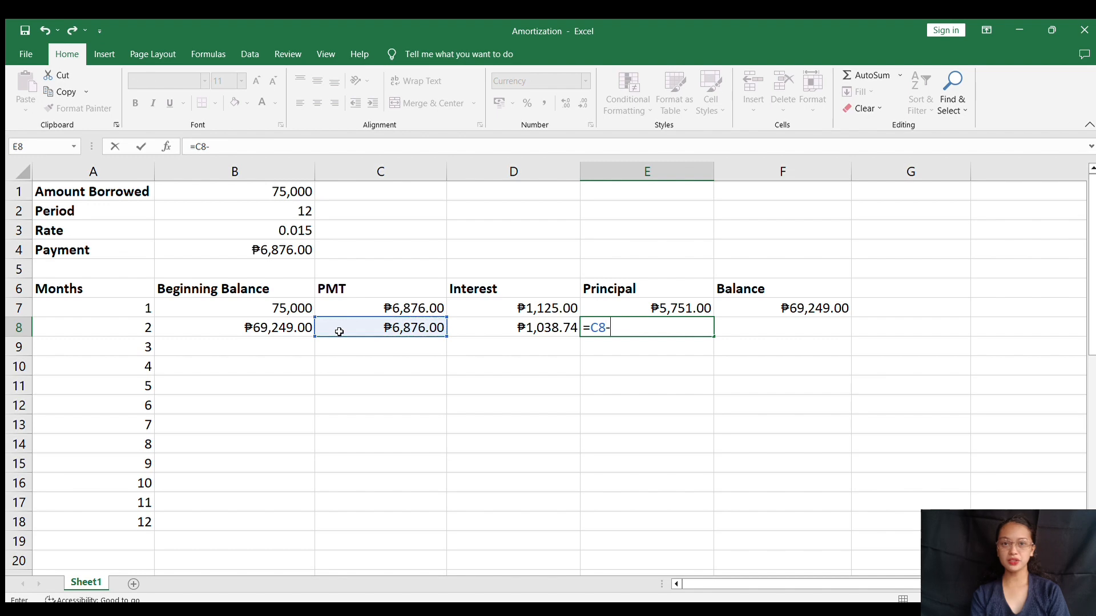
pyautogui.click(470, 328)
pyautogui.press('Return')
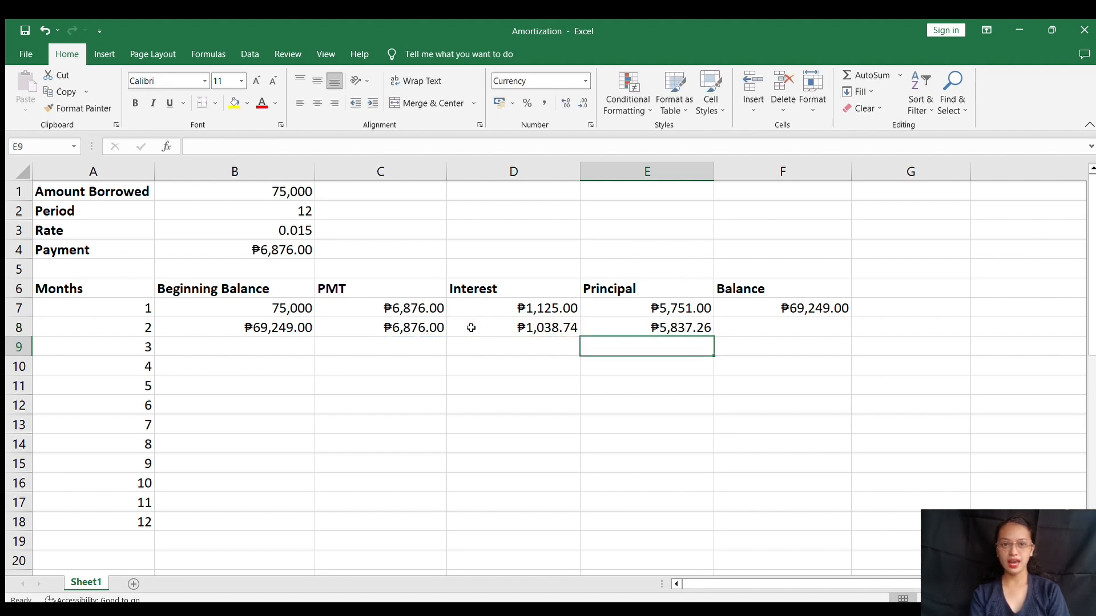
# Calculate the month 2 ending balance in F8 with the formula =B8-E8
pyautogui.click(747, 324)
pyautogui.write('=')
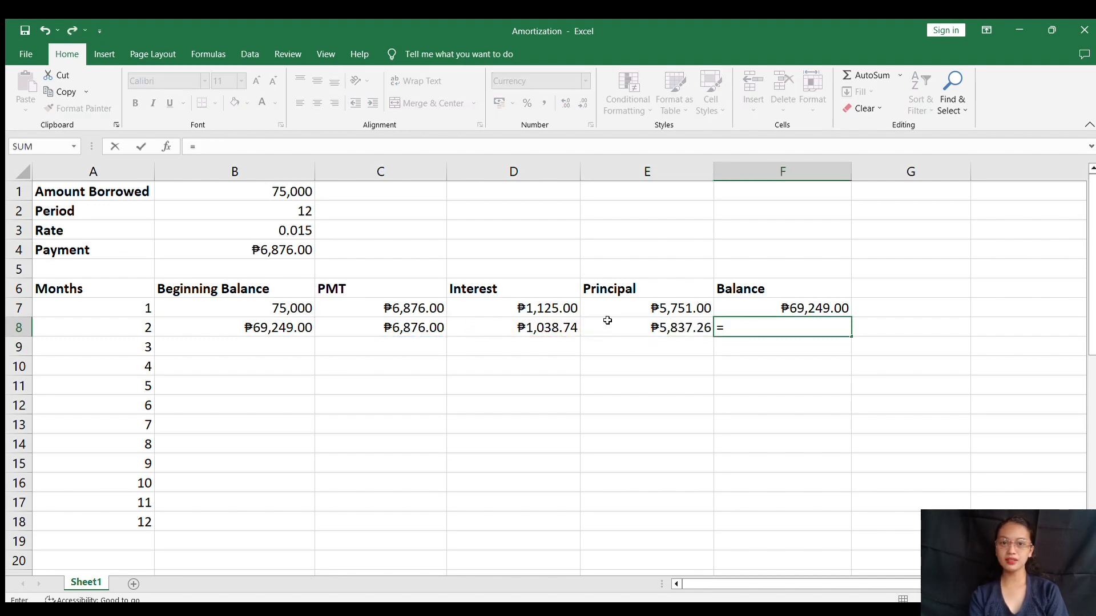
pyautogui.click(257, 329)
pyautogui.write('-')
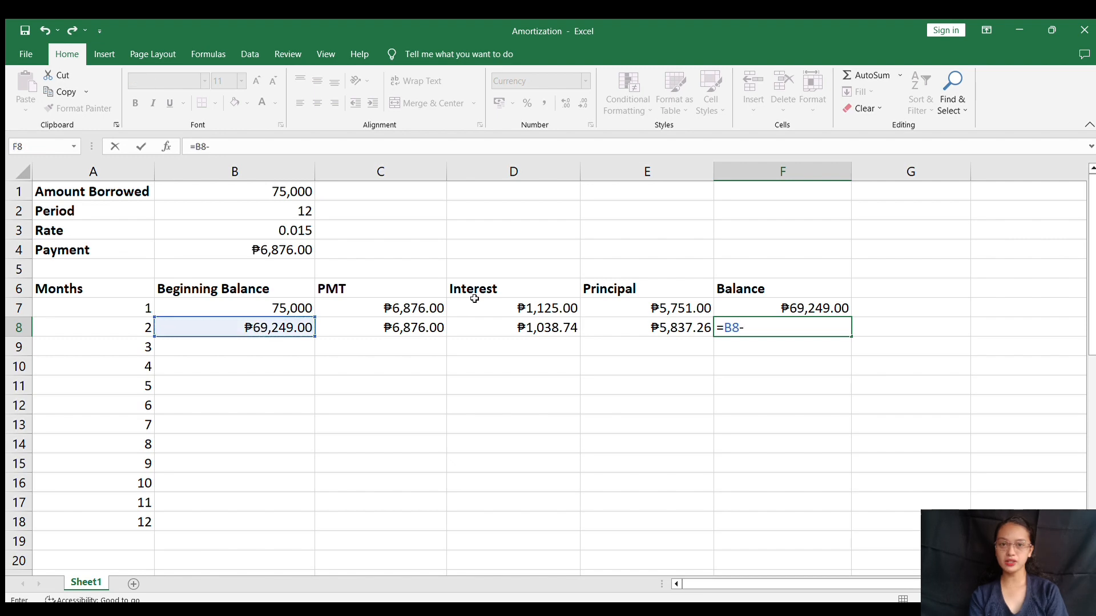
pyautogui.click(647, 335)
pyautogui.press('Return')
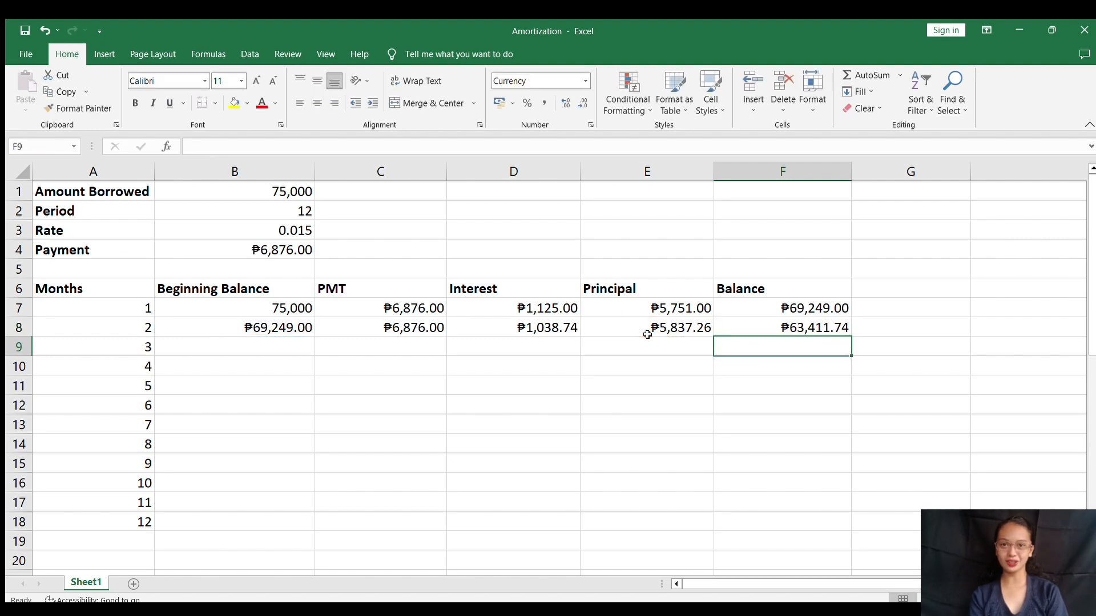
# Fill the month 2 formulas in B8:F8 down through row 18 for the remaining months
pyautogui.click(255, 327)
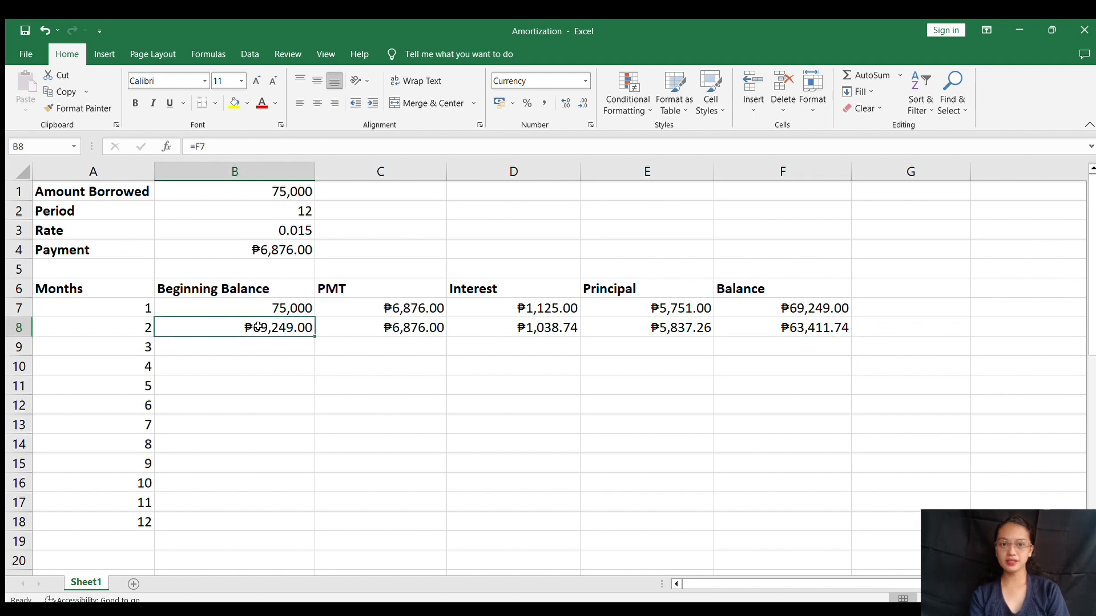
pyautogui.moveTo(267, 326); pyautogui.dragTo(775, 321)
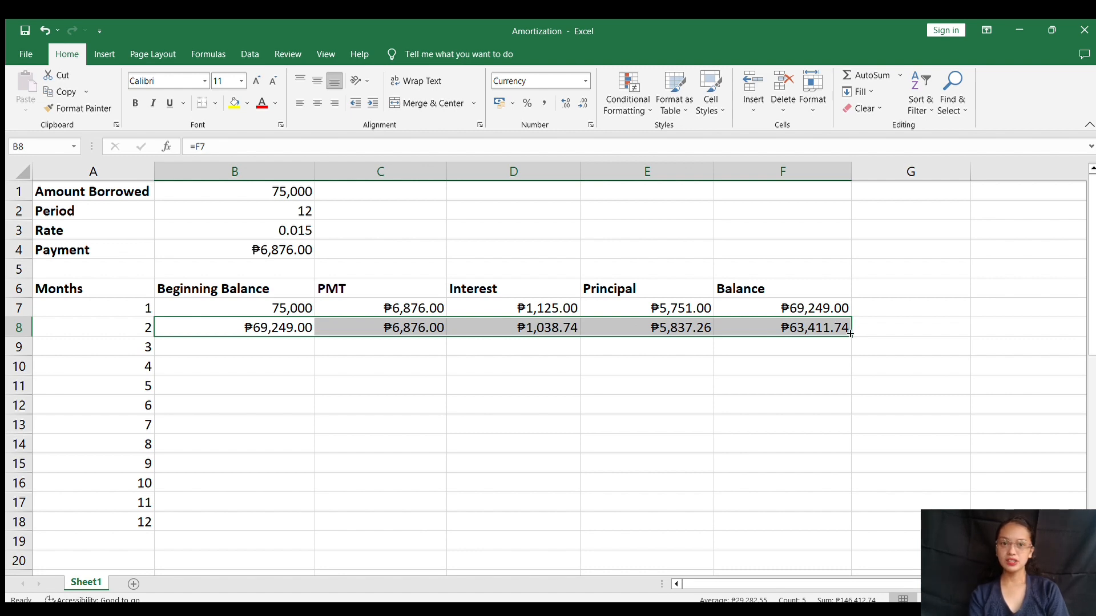
pyautogui.moveTo(849, 335); pyautogui.dragTo(840, 488)
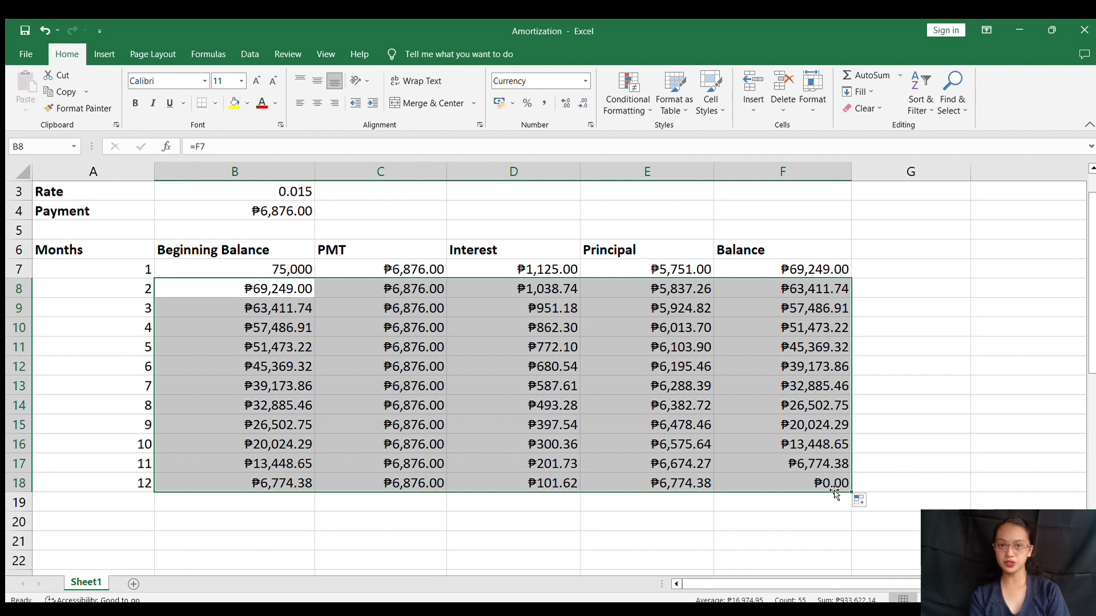
pyautogui.click(870, 482)
pyautogui.click(822, 476)
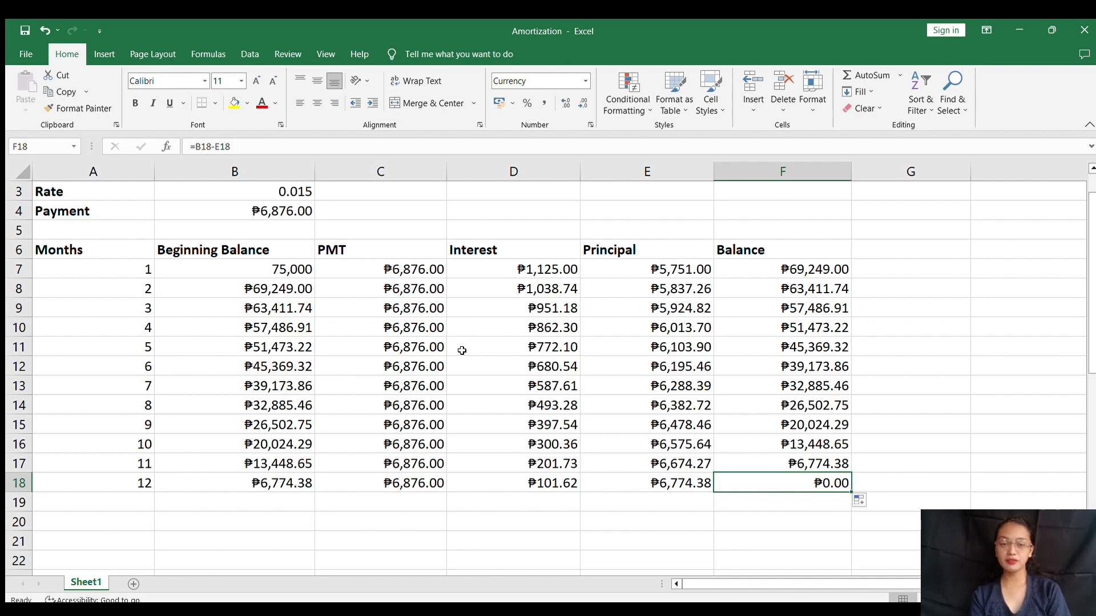
pyautogui.click(432, 349)
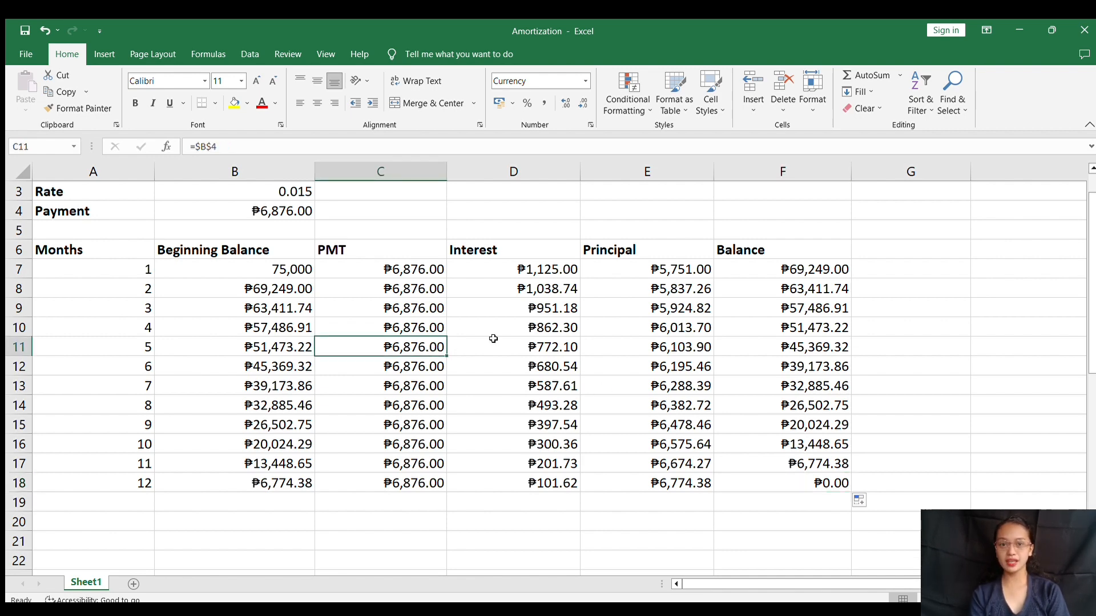
pyautogui.click(804, 353)
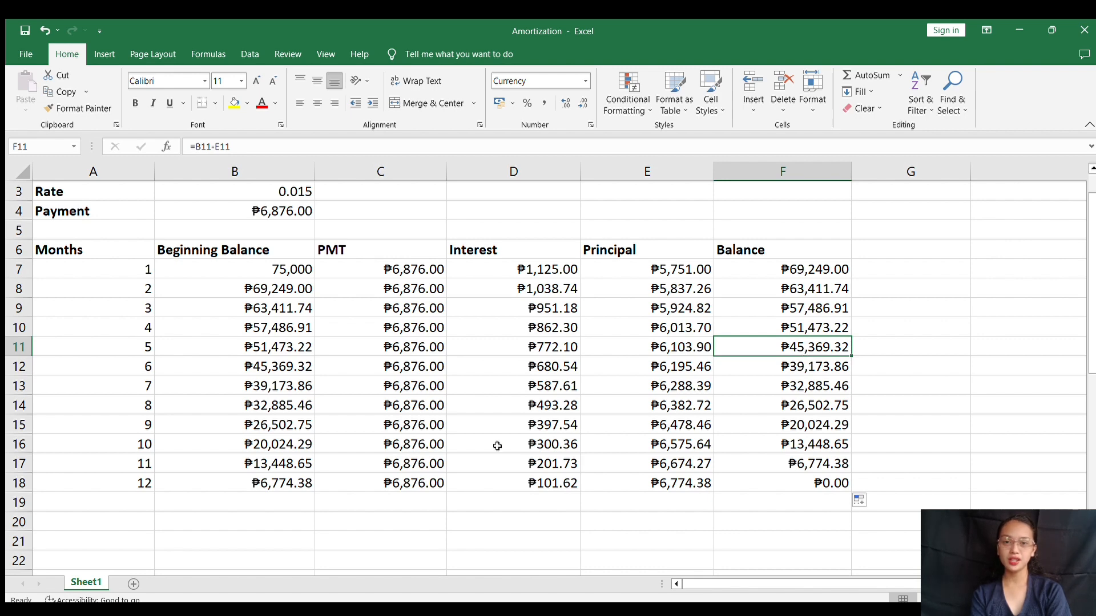
pyautogui.click(374, 503)
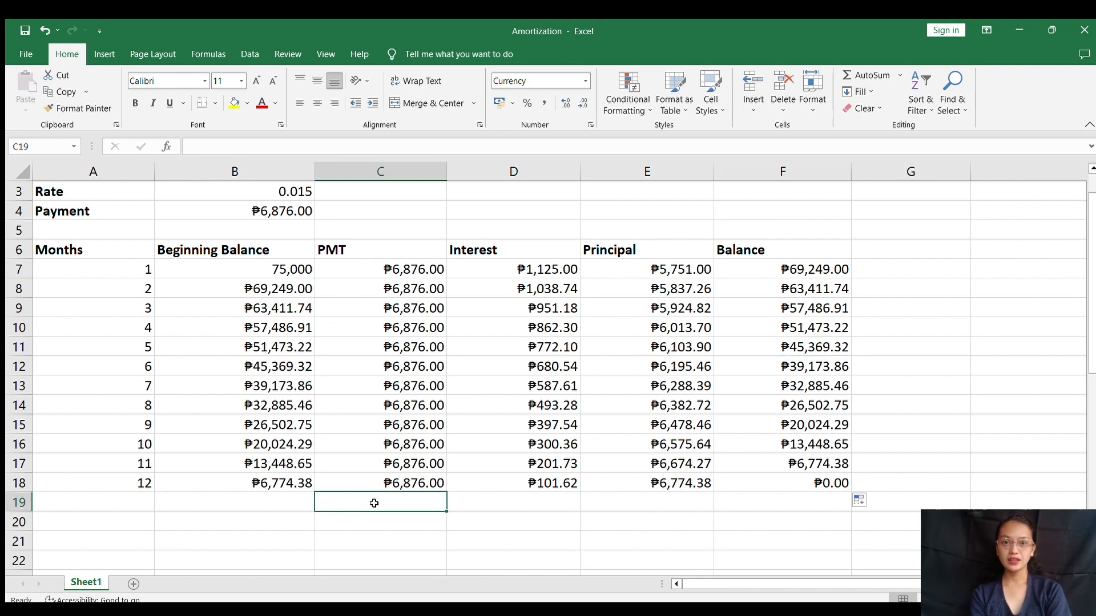
# Total the PMT column in C19 with the formula =SUM(C7:C18)
pyautogui.write('=SUM')
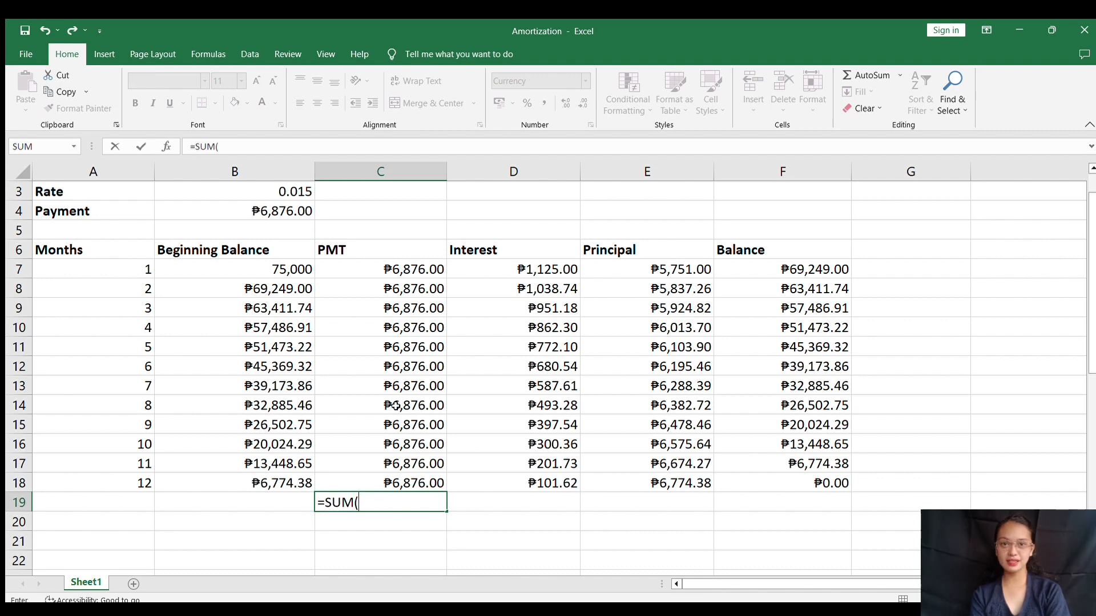
pyautogui.write('(')
pyautogui.moveTo(379, 270); pyautogui.dragTo(389, 481)
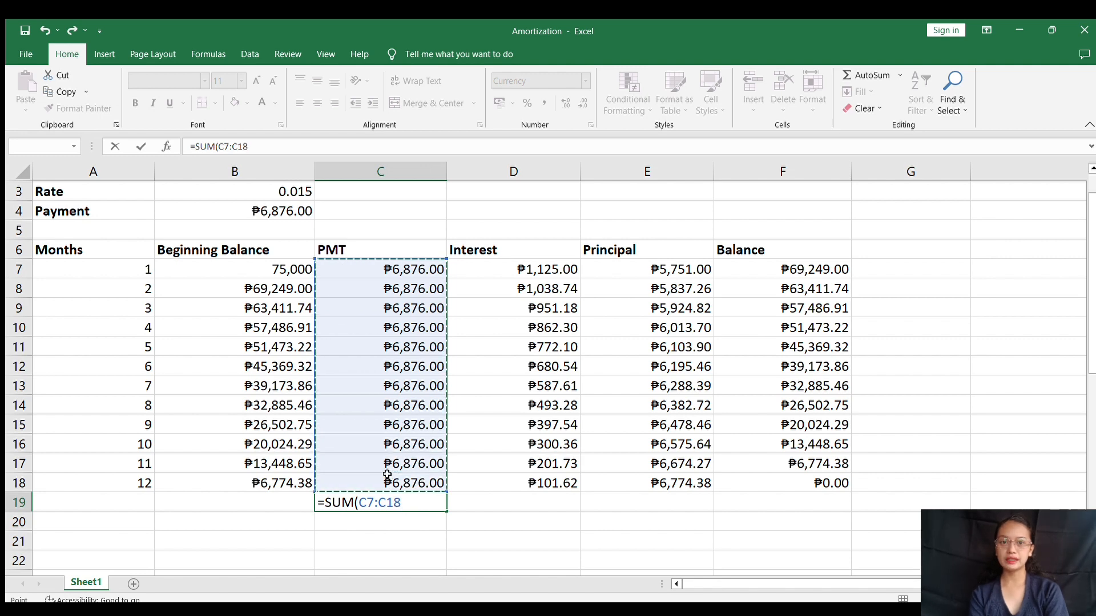
pyautogui.write(')')
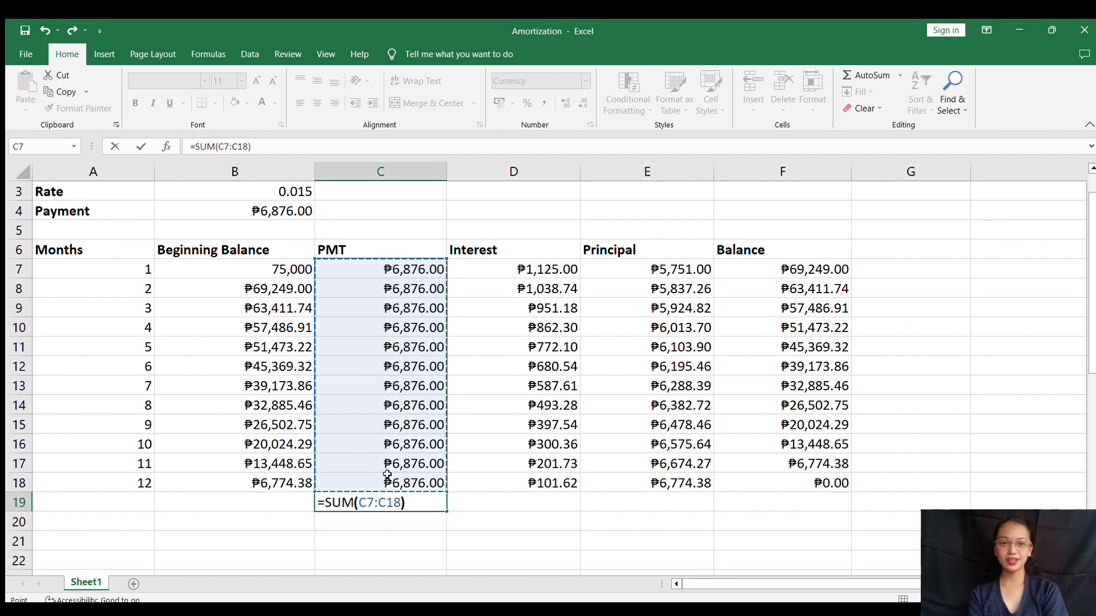
pyautogui.press('Return')
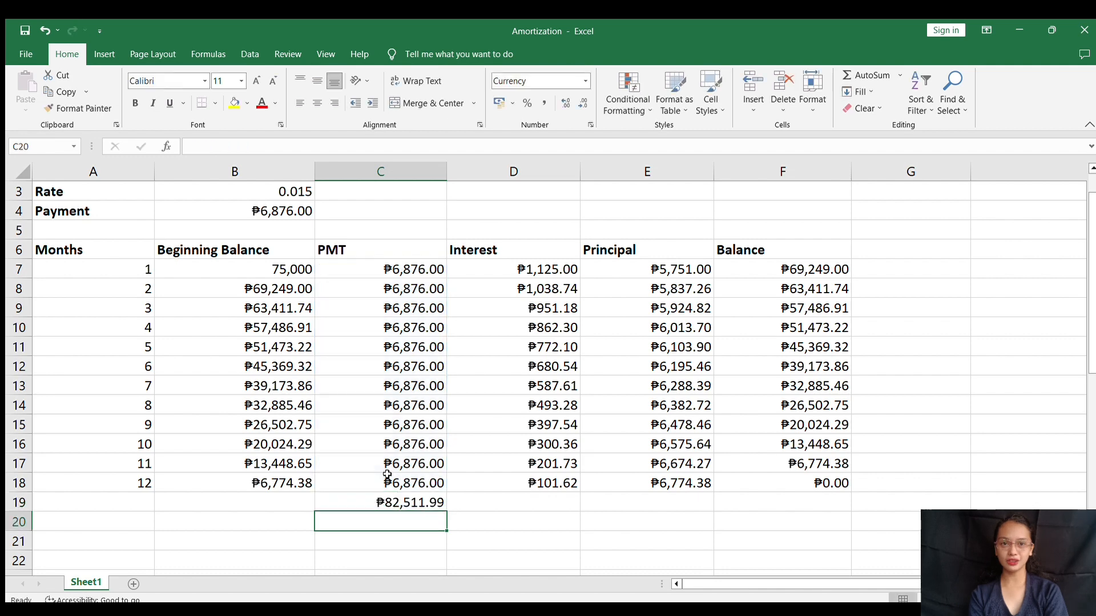
# Total the Interest column in D19 with the formula =SUM(D7:D18)
pyautogui.click(516, 503)
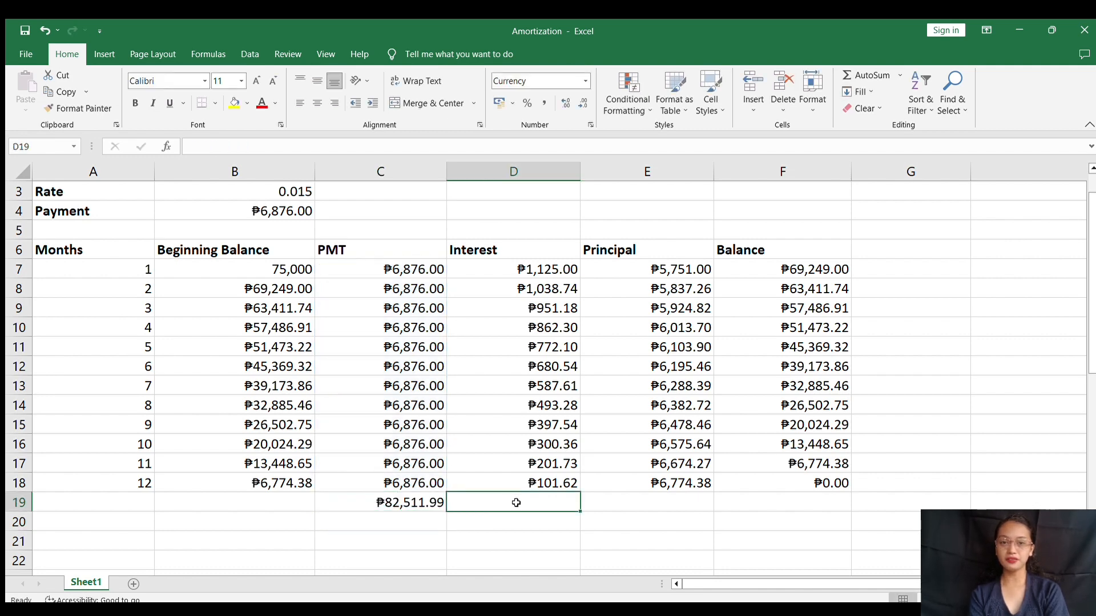
pyautogui.write('=')
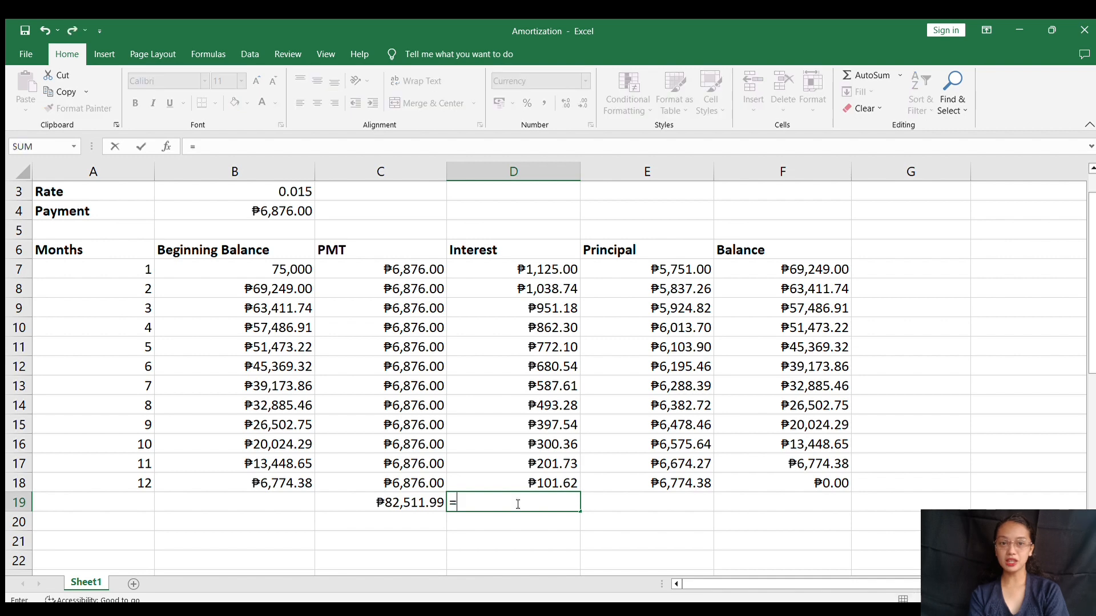
pyautogui.write('SUM(')
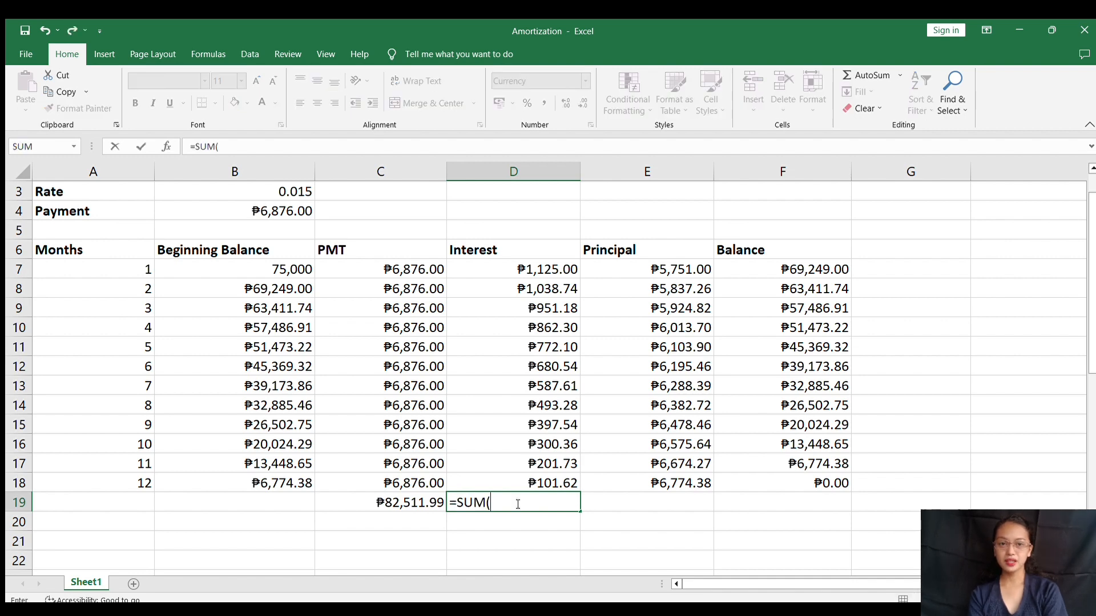
pyautogui.click(550, 270)
pyautogui.moveTo(547, 280); pyautogui.dragTo(534, 475)
pyautogui.write(')')
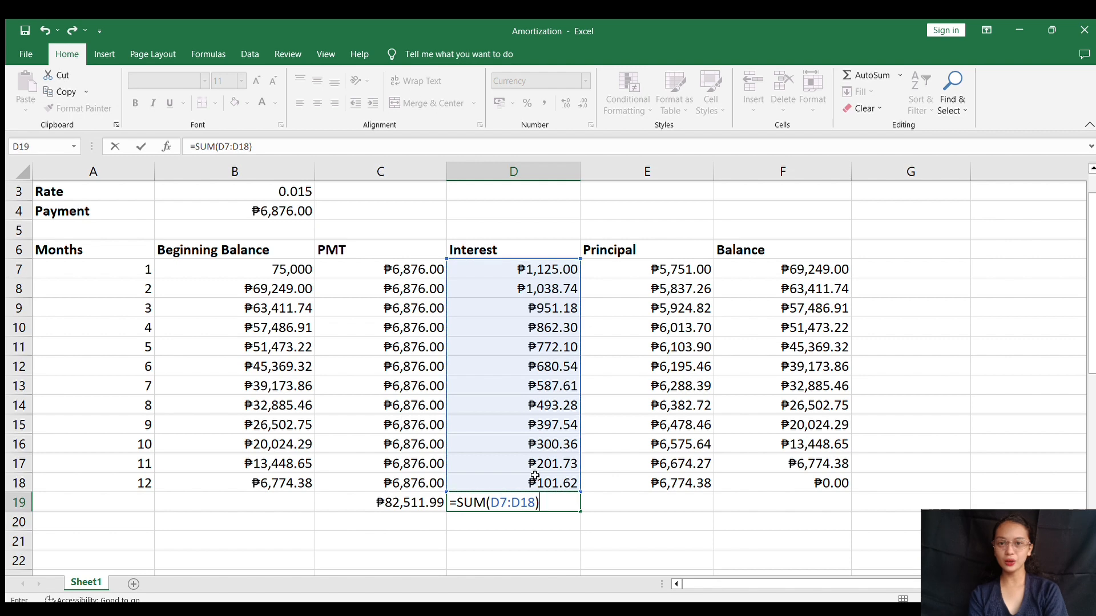
pyautogui.press('Return')
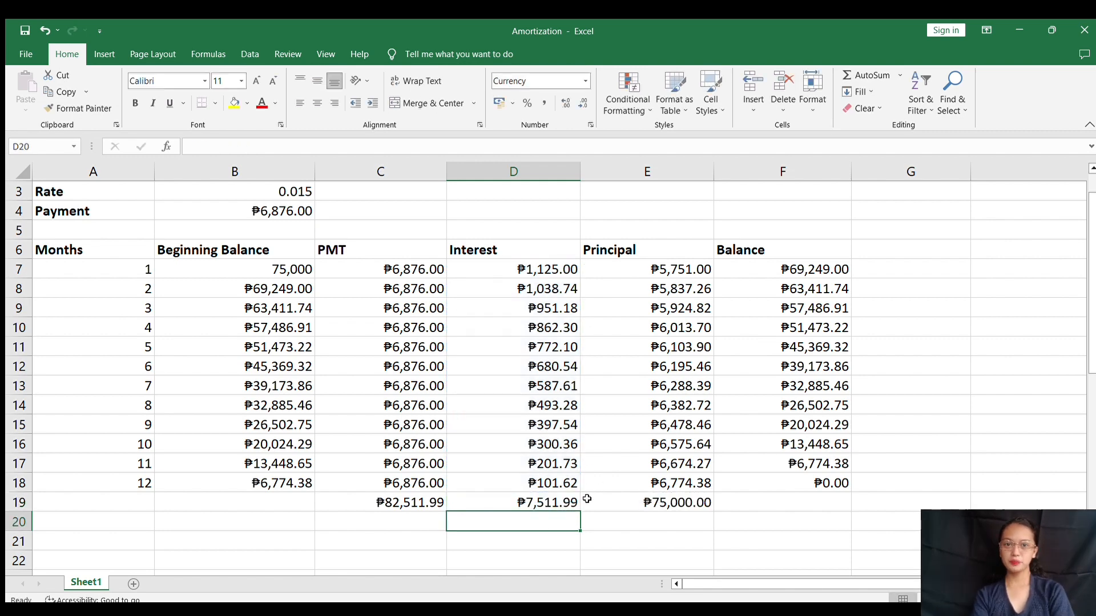
# Review the payment, interest and principal totals in C19, D19 and E19
pyautogui.click(432, 502)
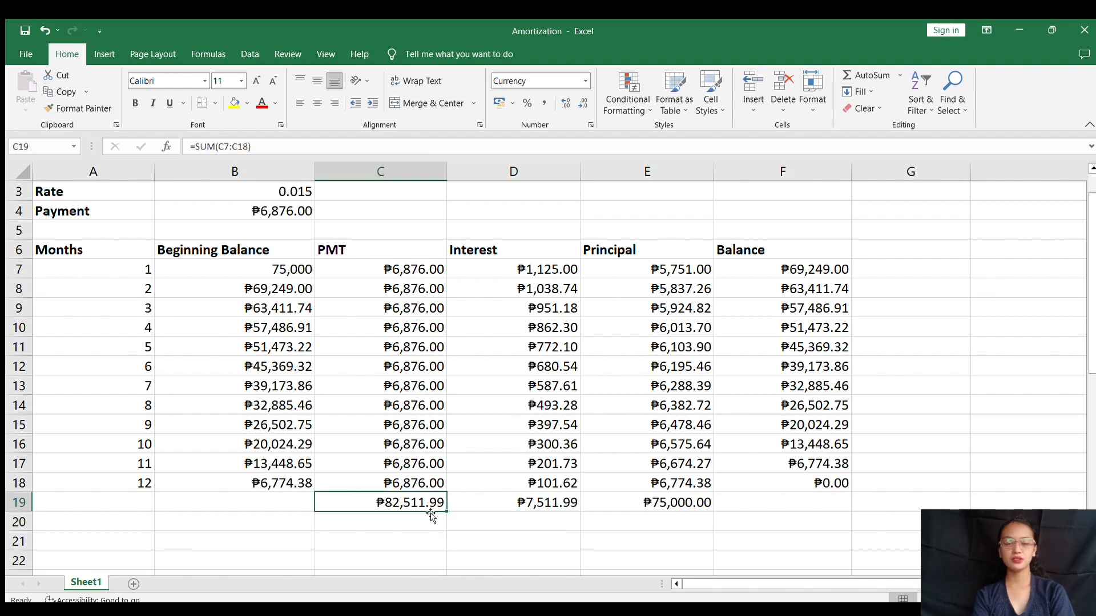
pyautogui.click(488, 500)
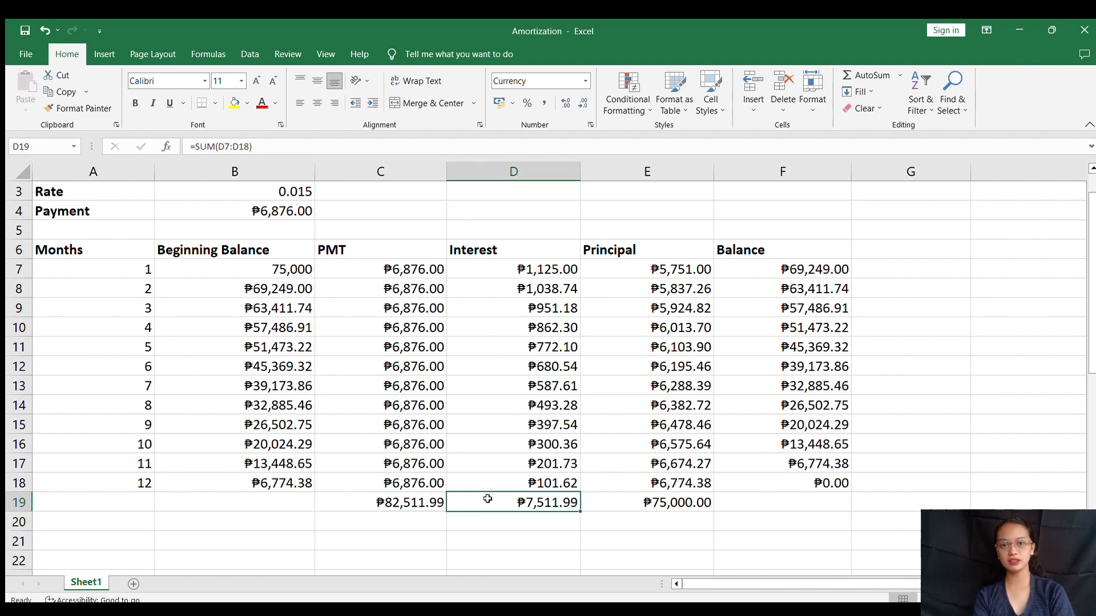
pyautogui.click(600, 510)
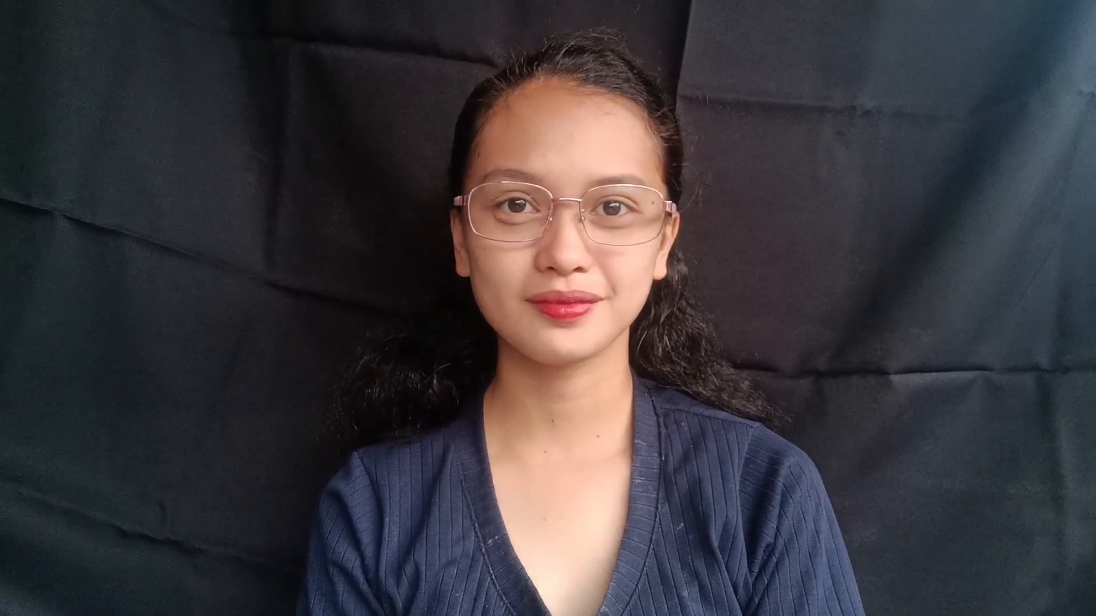